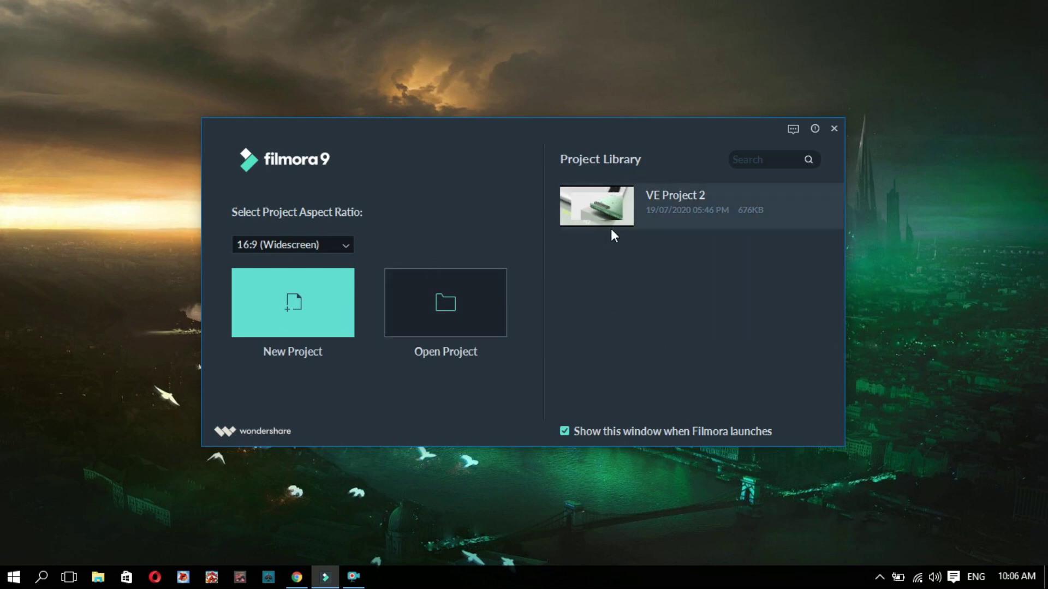
Step: Create a new project with the 16:9 (Widescreen) aspect ratio
left_click(328, 248)
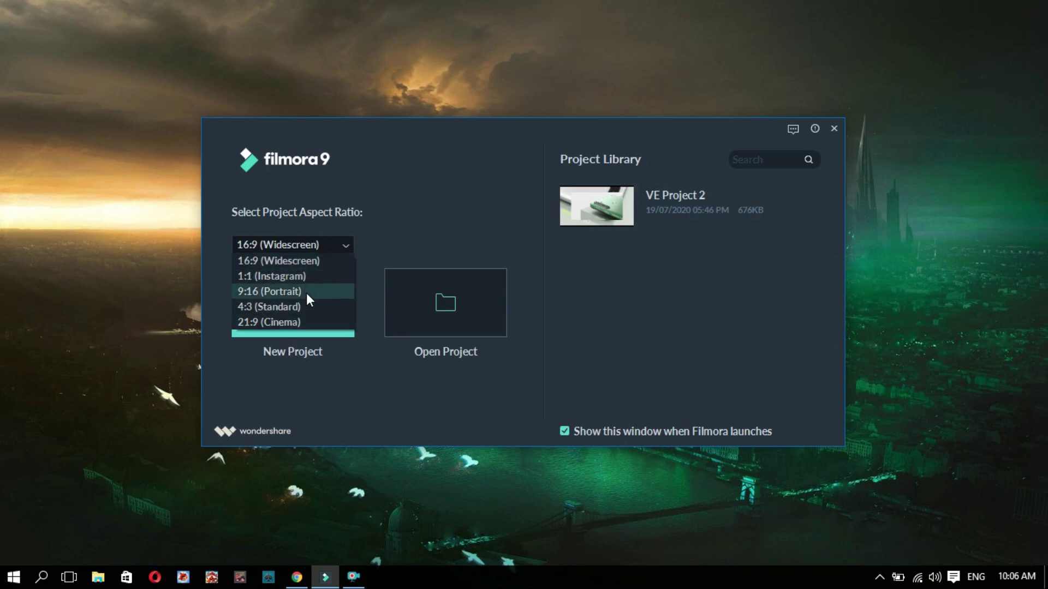
left_click(323, 367)
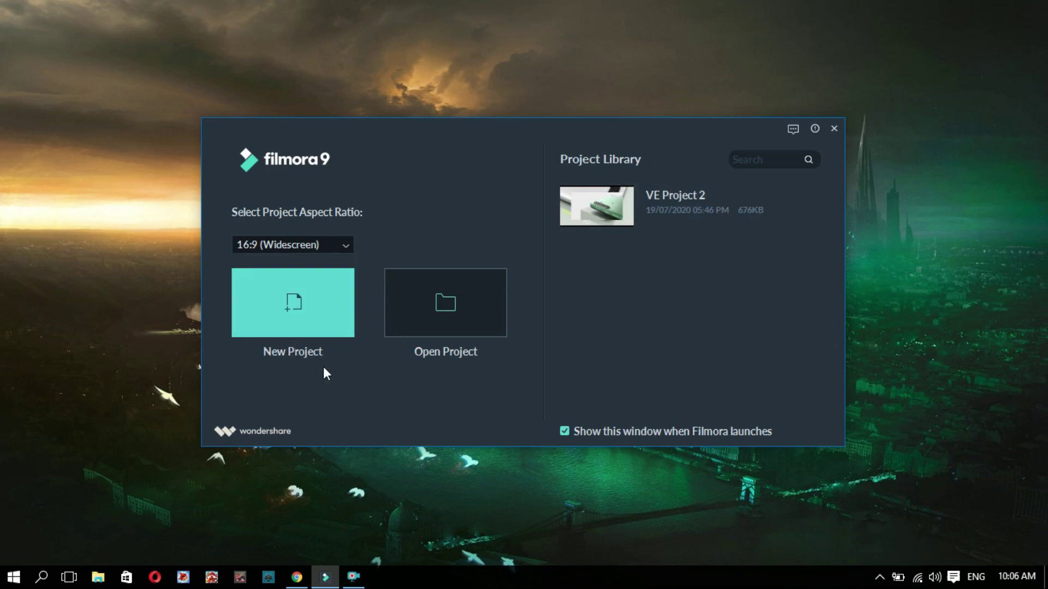
left_click(320, 336)
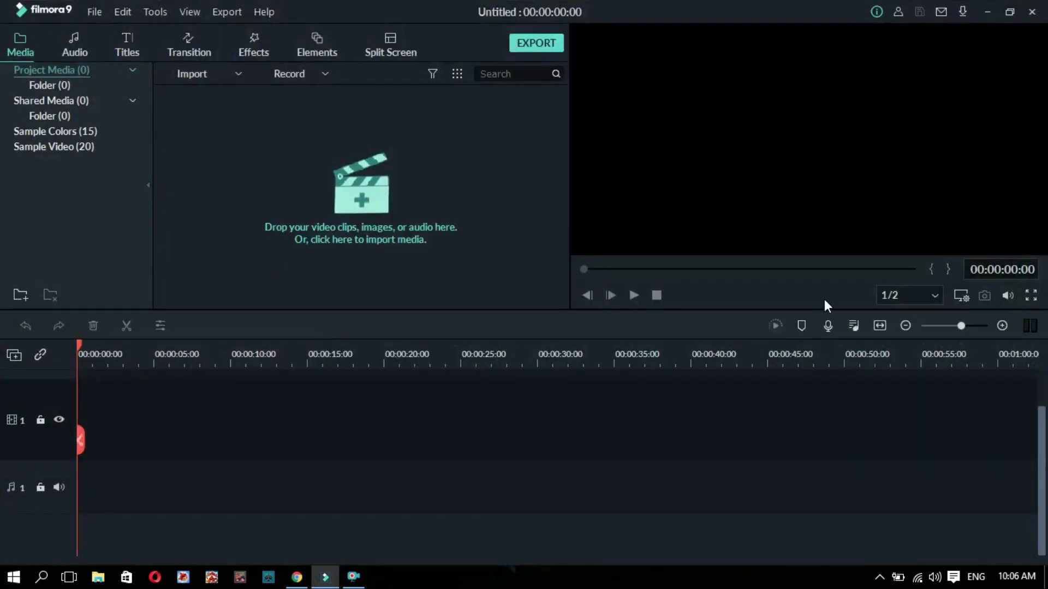
Step: Check the project's aspect ratio, resolution and frame rate settings, and close them without applying changes
left_click(960, 297)
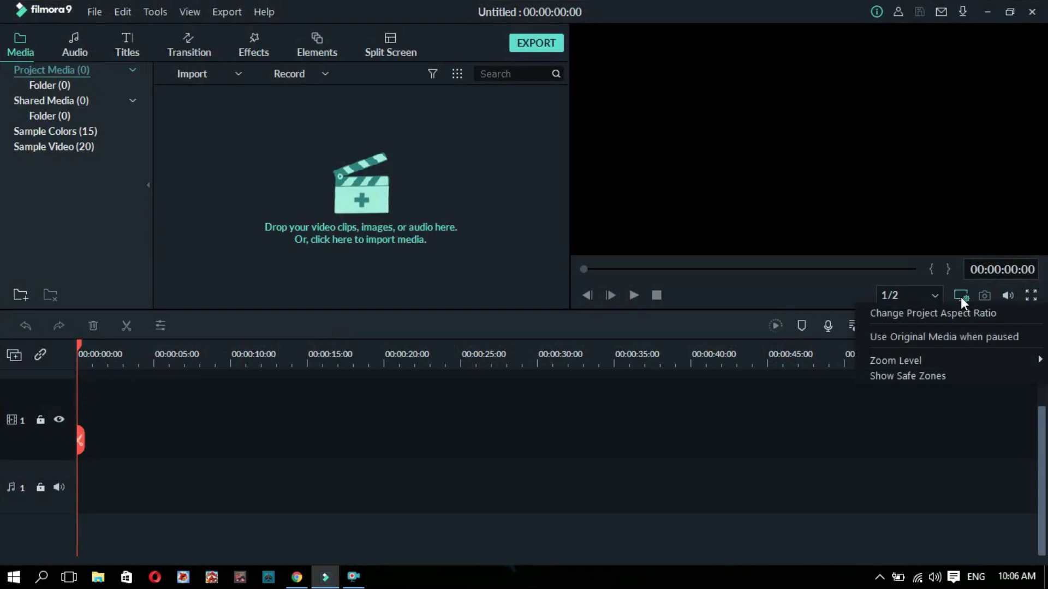
left_click(960, 315)
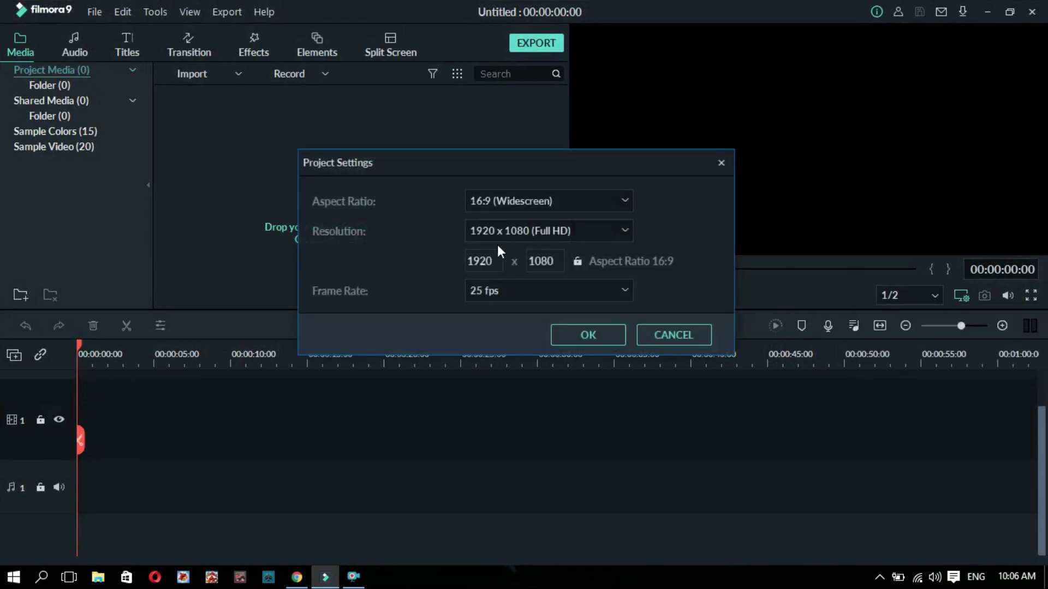
double_click(481, 261)
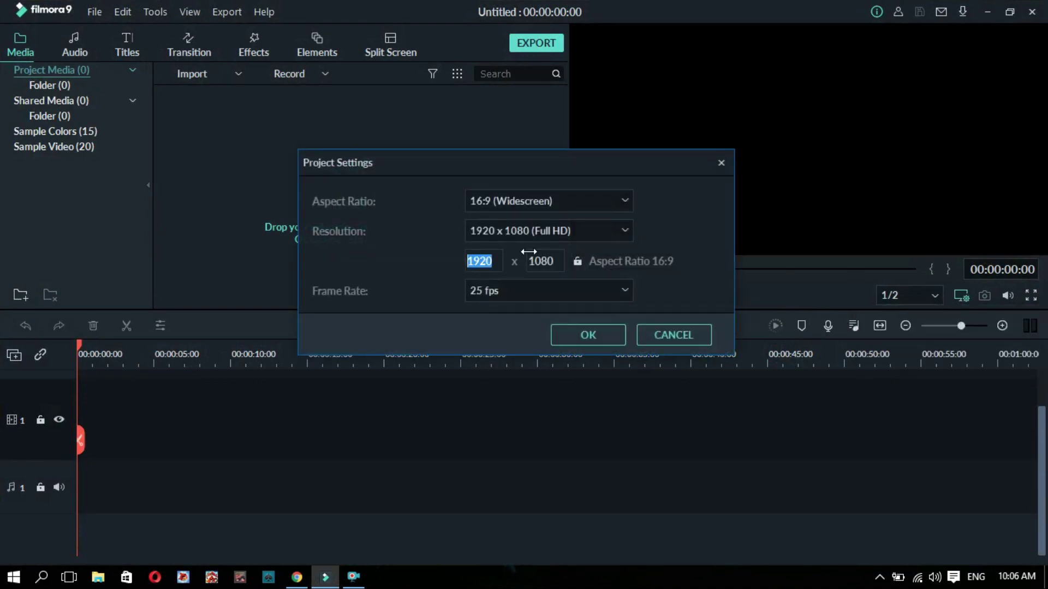
left_click(653, 334)
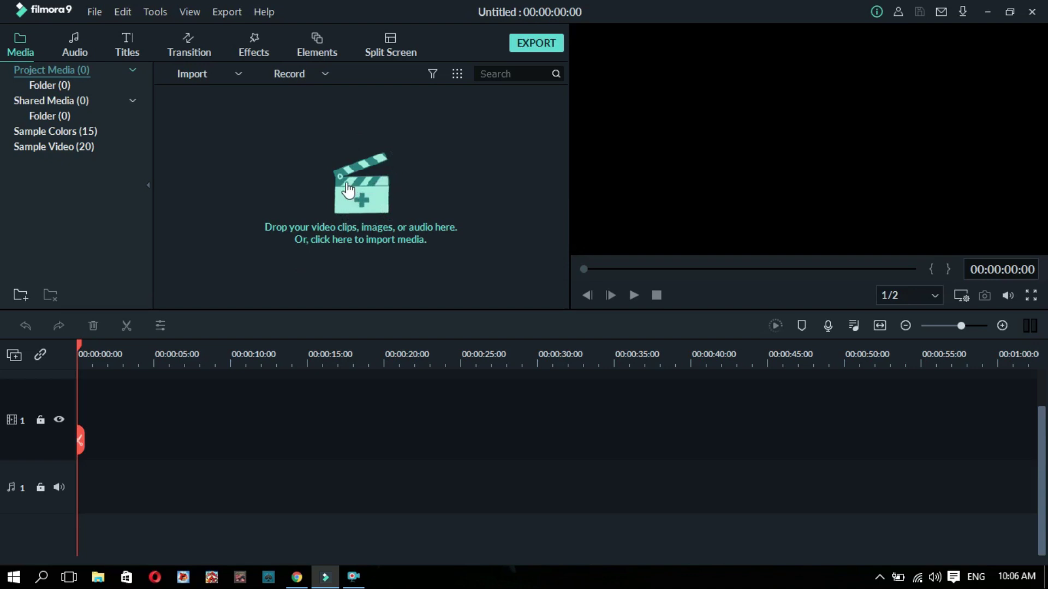
Step: Import the video Untitled 24_1080p and the image 20201218_111717 from the Realme 7 folder into the project media
left_click(360, 209)
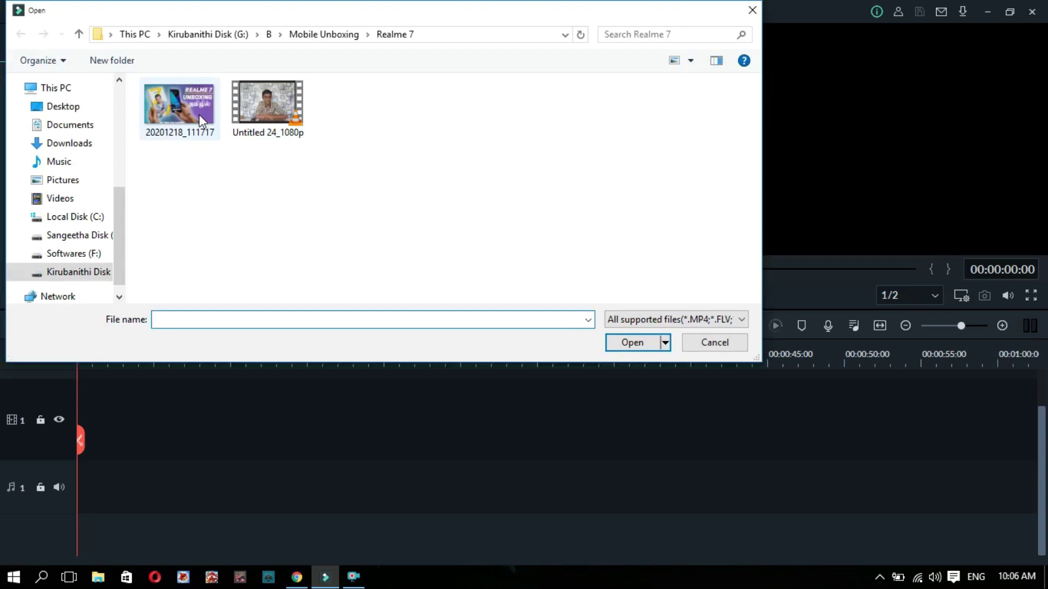
double_click(266, 132)
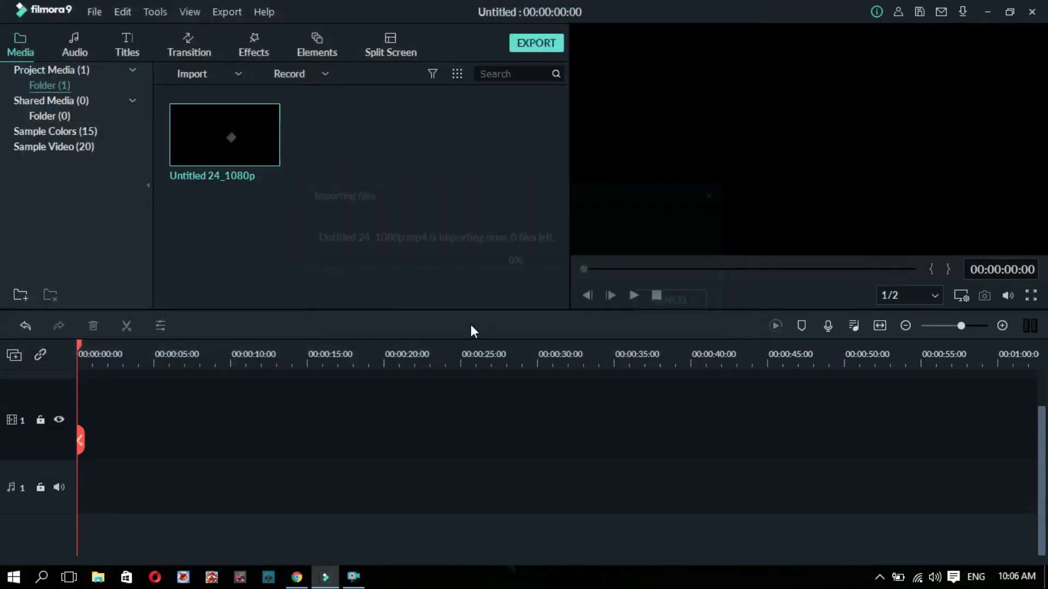
left_click(377, 132)
right_click(378, 133)
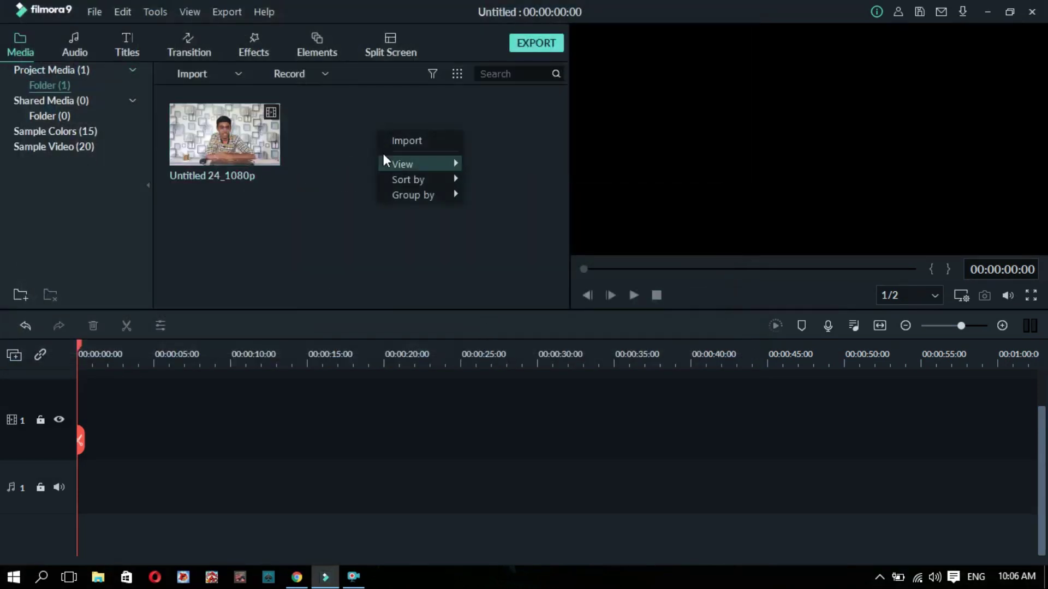
left_click(405, 143)
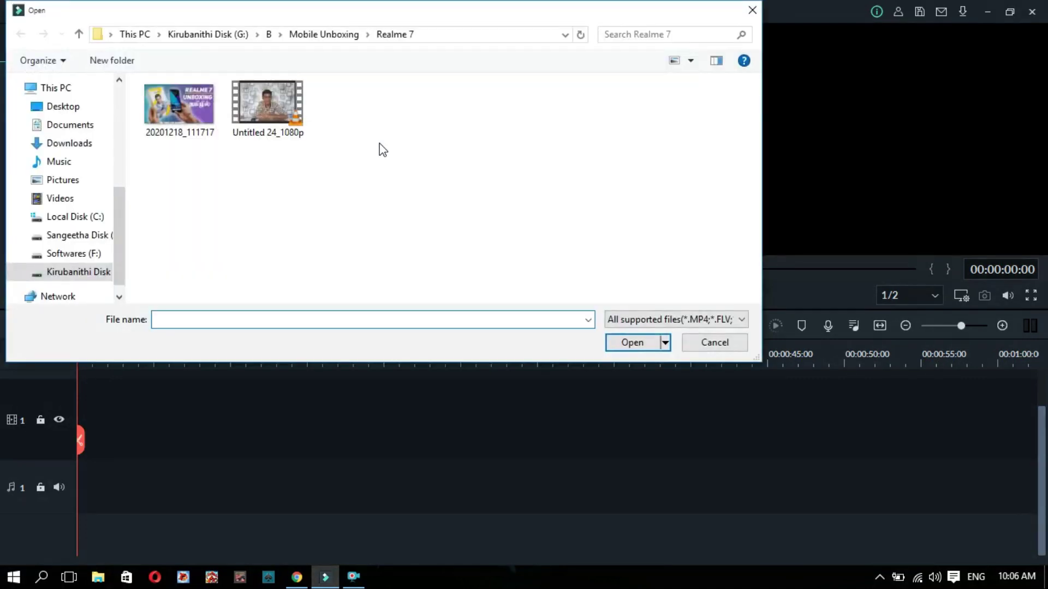
double_click(171, 133)
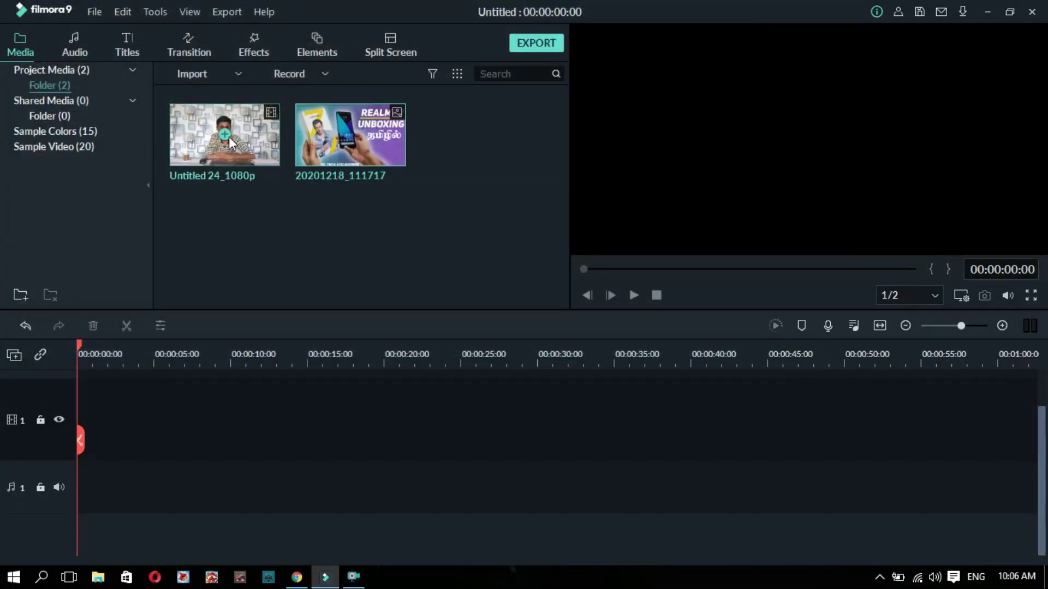
Step: Add the image 20201218_111717 and the video Untitled 24_1080p to the timeline, matching the project to the media at 1920 x 1080 30fps
left_click(353, 136)
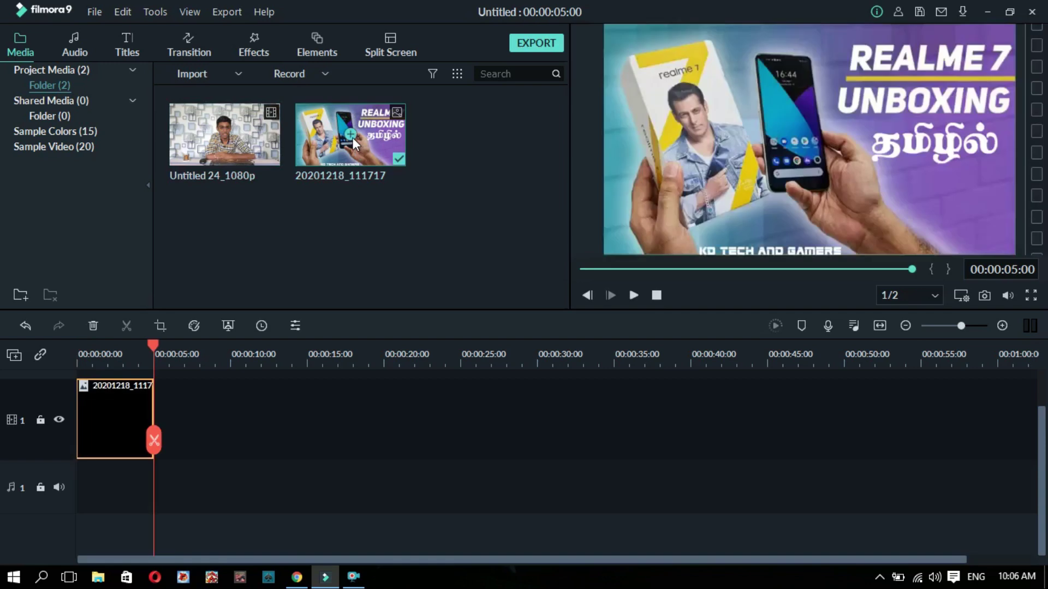
left_click(226, 136)
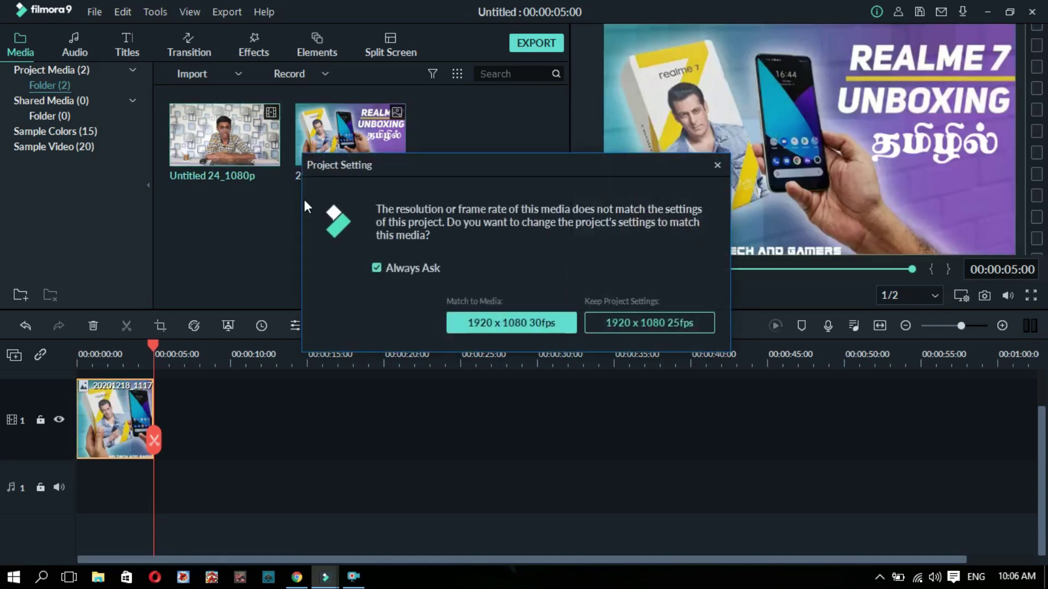
left_click(510, 323)
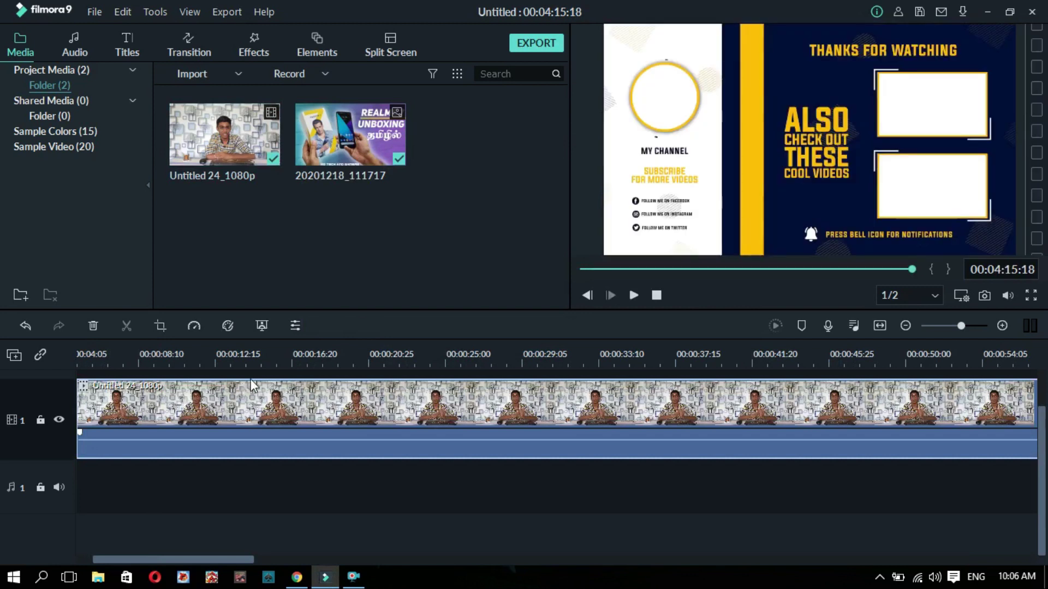
right_click(345, 406)
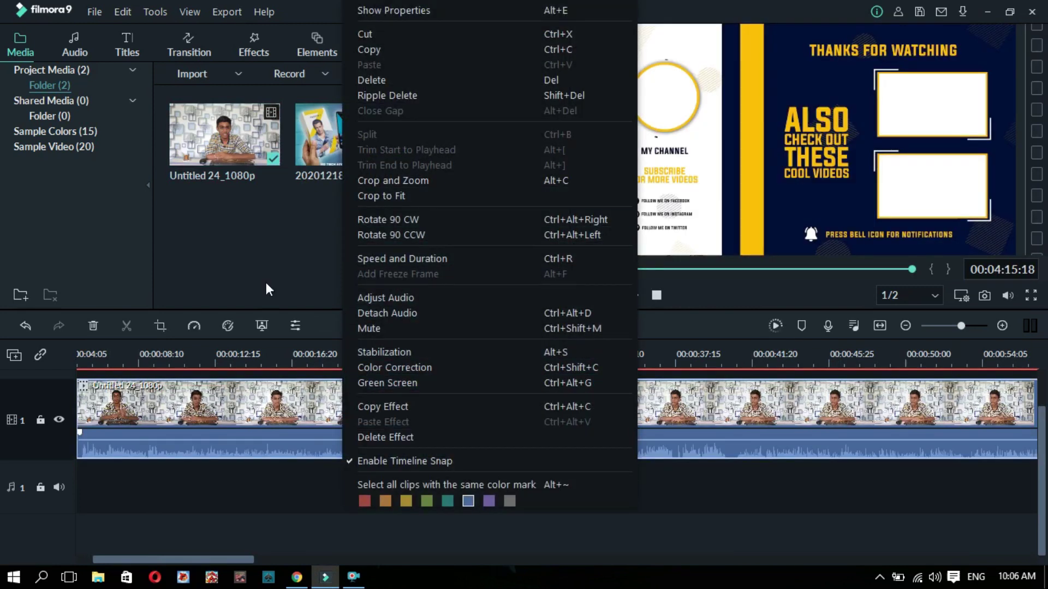
left_click(266, 285)
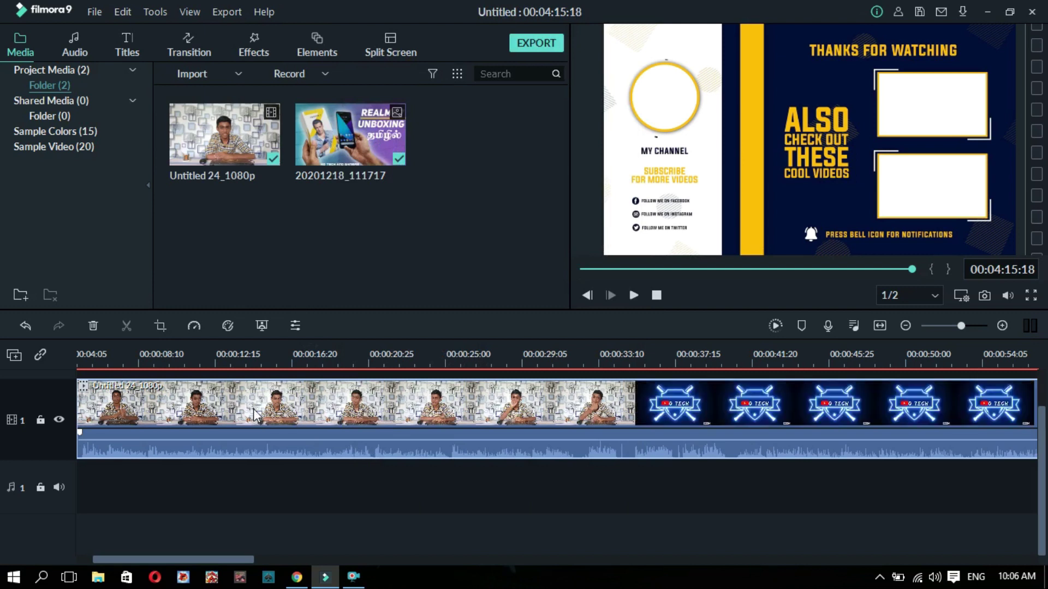
Step: Place the playhead at 00:00:11:07 in the video clip and deselect the clip
left_click(191, 373)
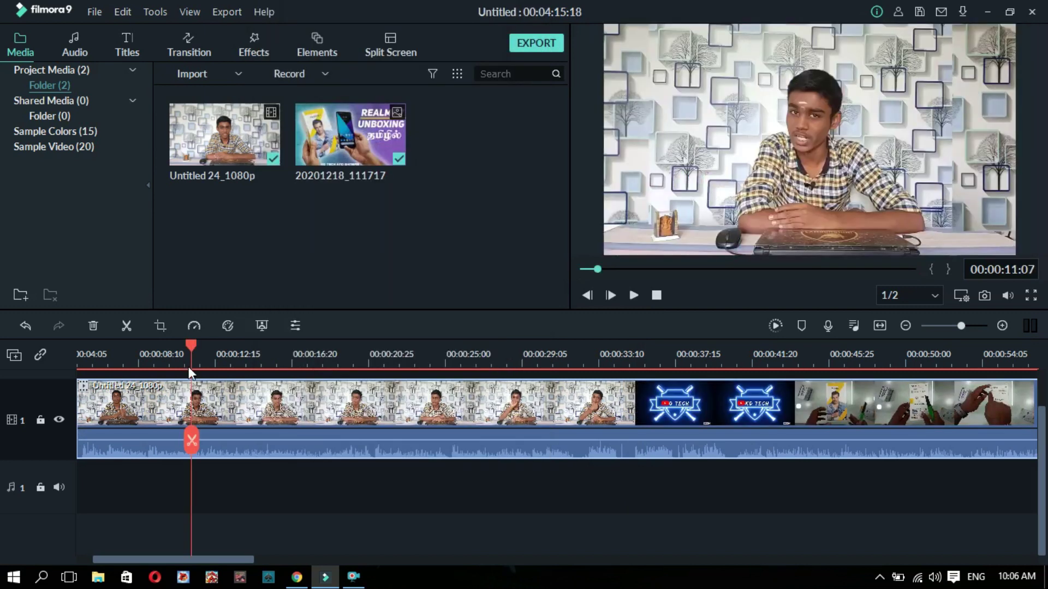
left_click_drag(174, 373, 291, 397)
left_click(154, 473)
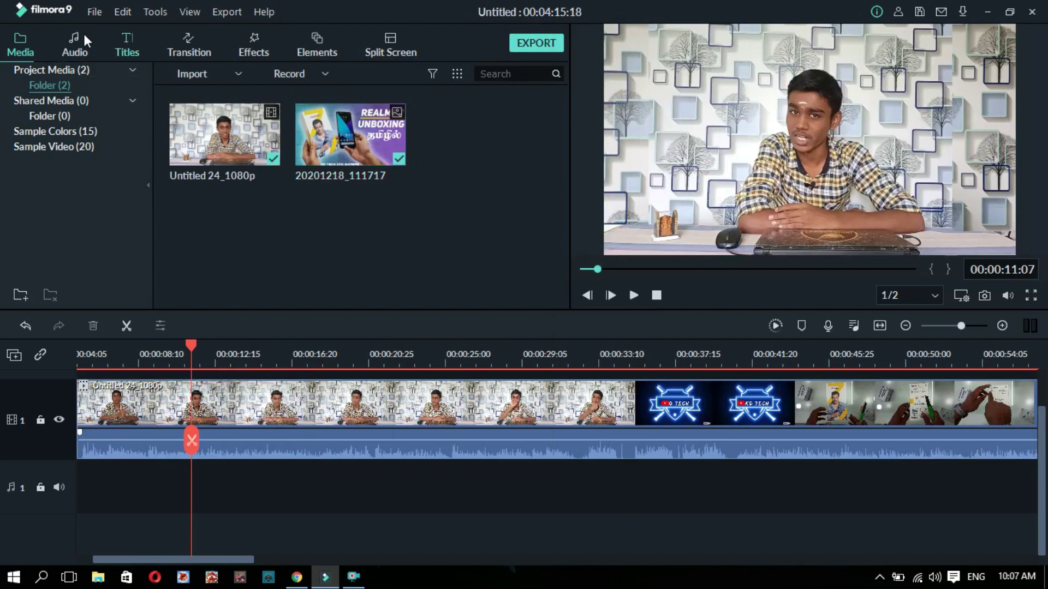
Step: Add the Title 19 template to the timeline and move it onto video track 1 between the image and the video clip
left_click(68, 47)
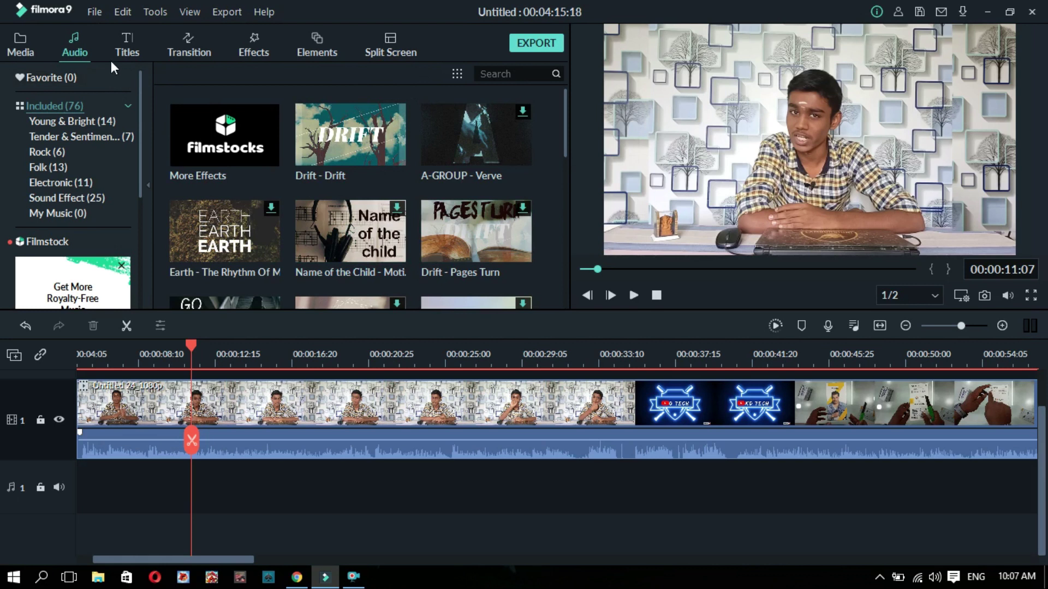
left_click(122, 42)
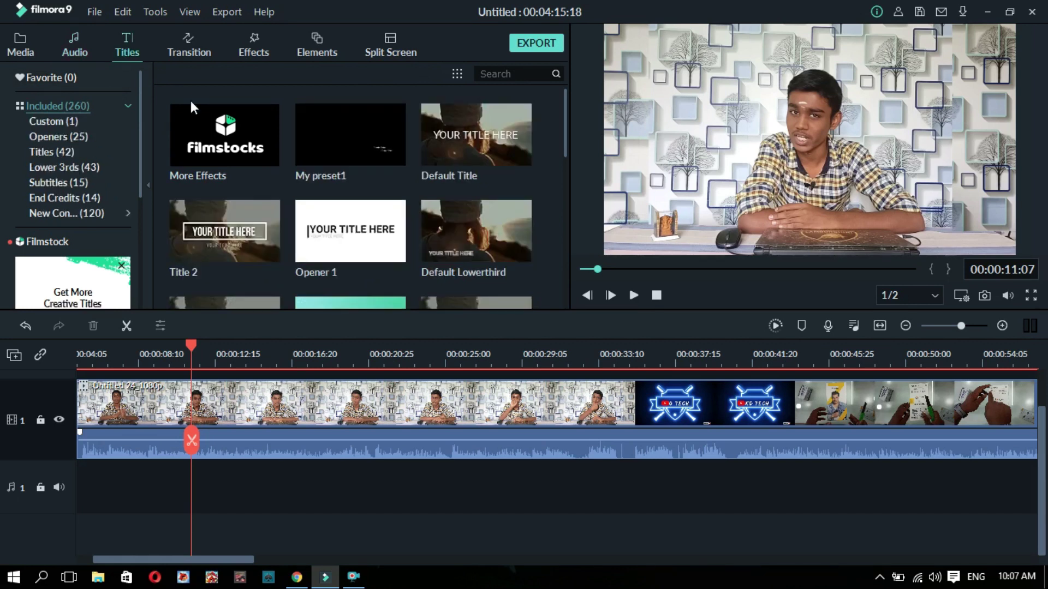
scroll(349, 186, "down", 10)
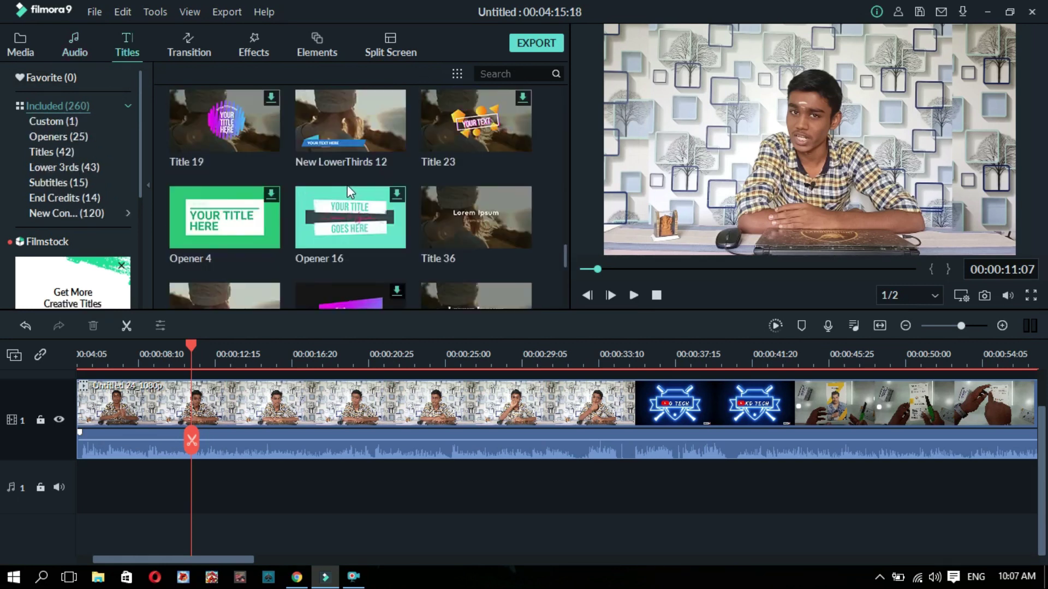
scroll(342, 185, "down", 10)
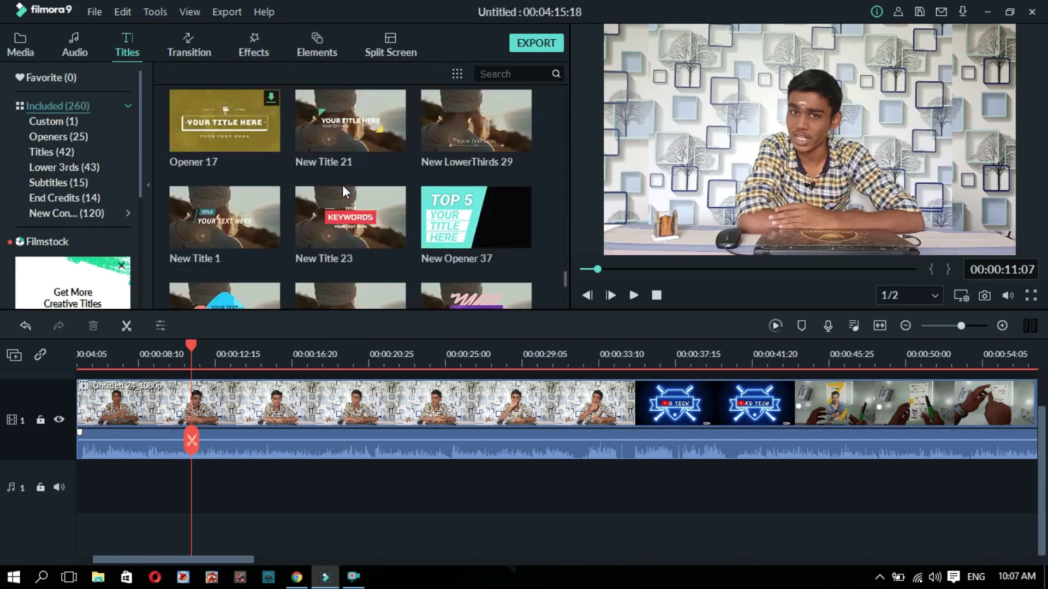
scroll(342, 185, "up", 20)
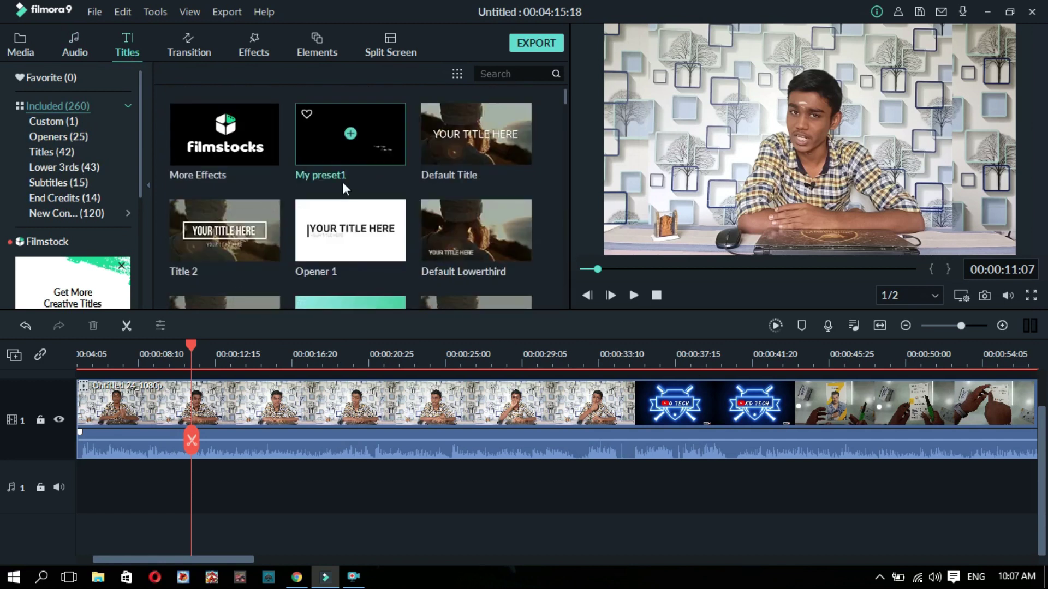
scroll(382, 167, "down", 5)
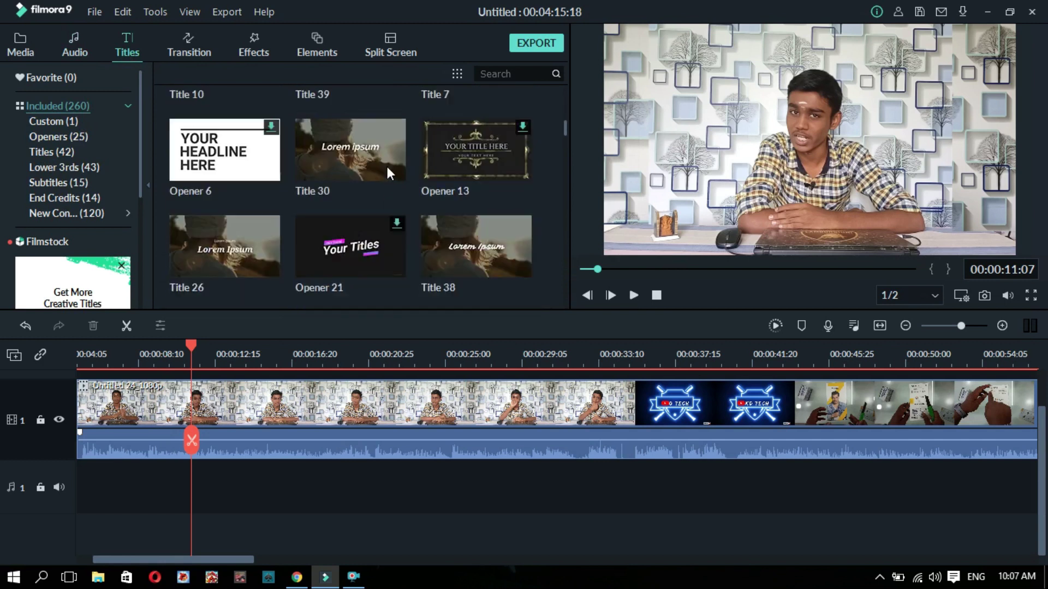
scroll(445, 195, "down", 5)
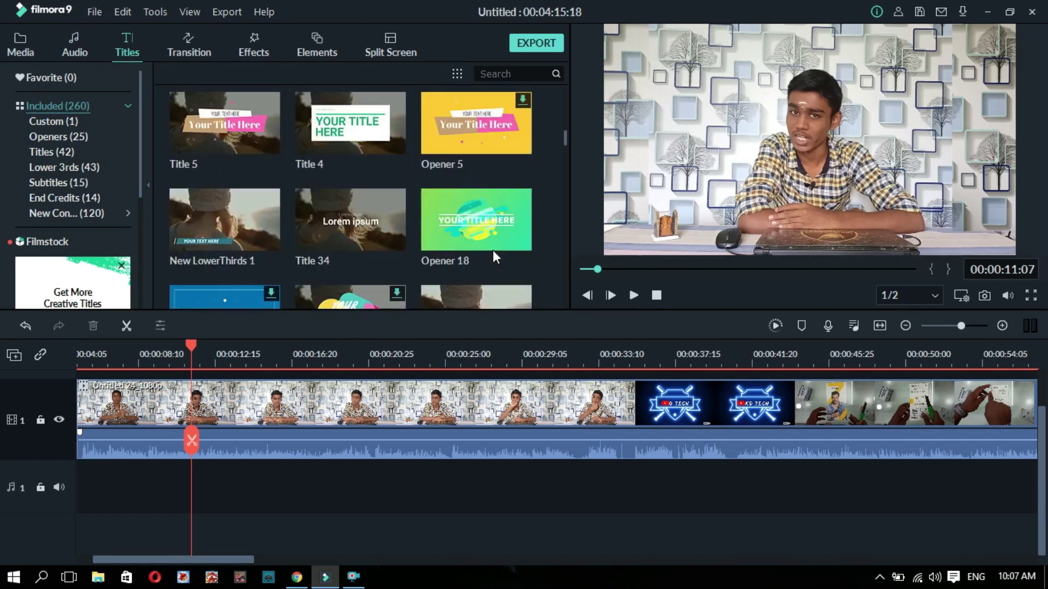
scroll(388, 231, "down", 6)
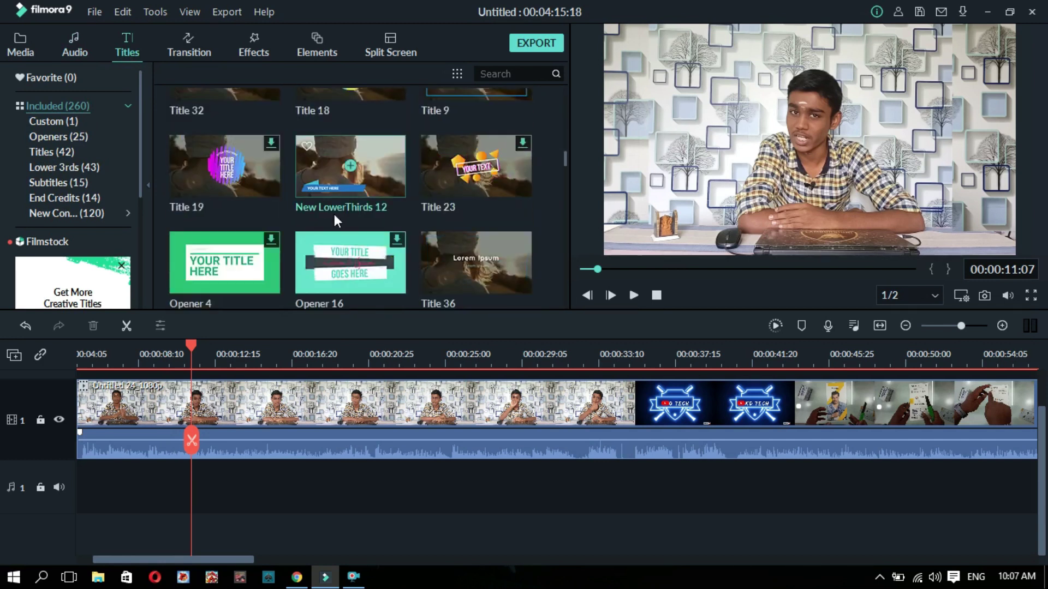
left_click(223, 166)
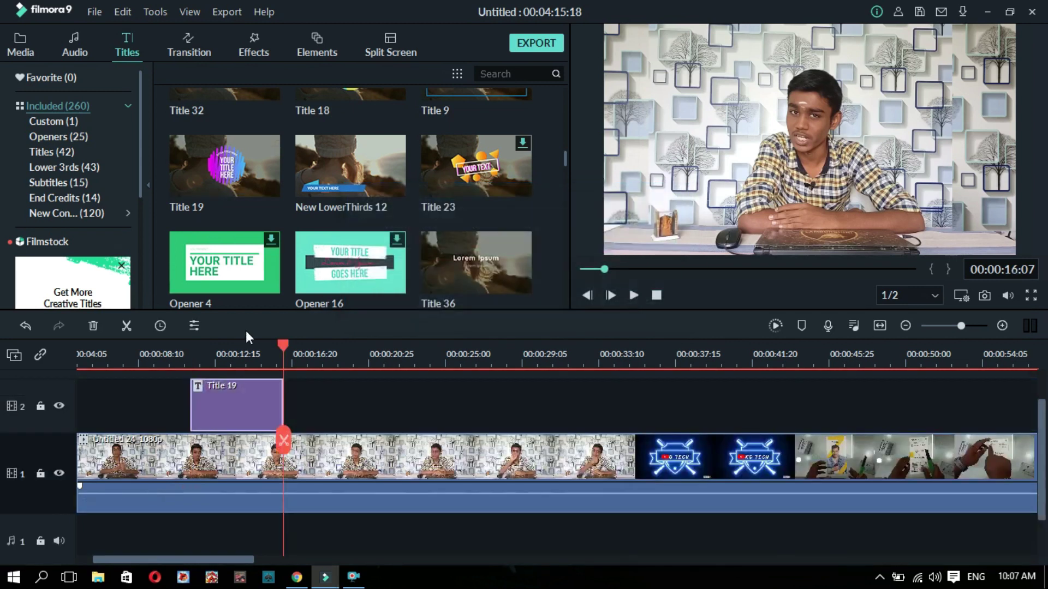
left_click_drag(232, 407, 173, 464)
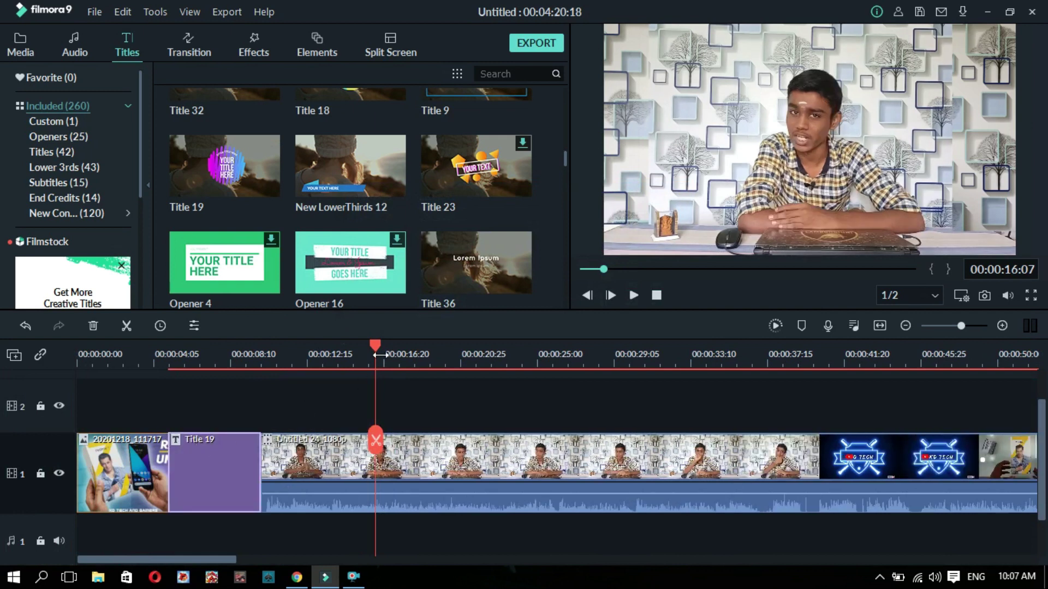
Step: Show the Title 19 clip in the preview at 00:00:06:28 and change the last line of its text to GAMERS
left_click_drag(378, 346, 205, 420)
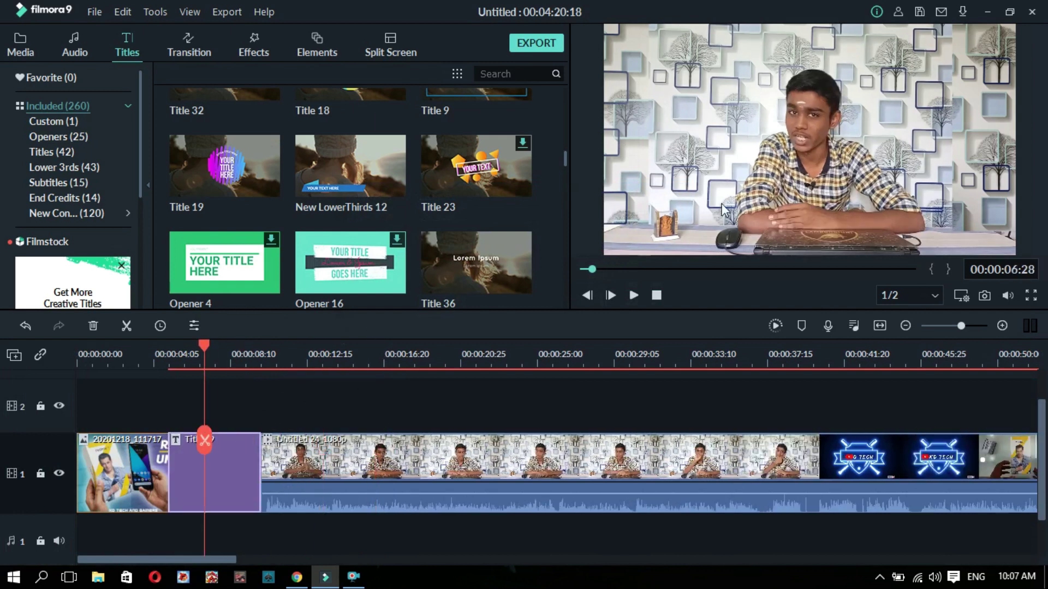
left_click(794, 132)
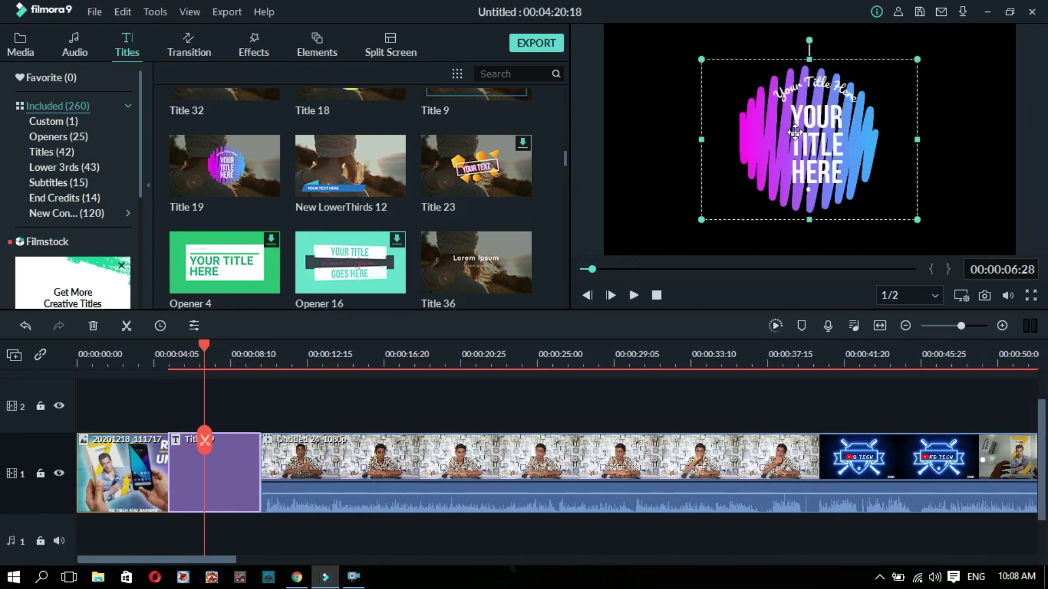
double_click(817, 127)
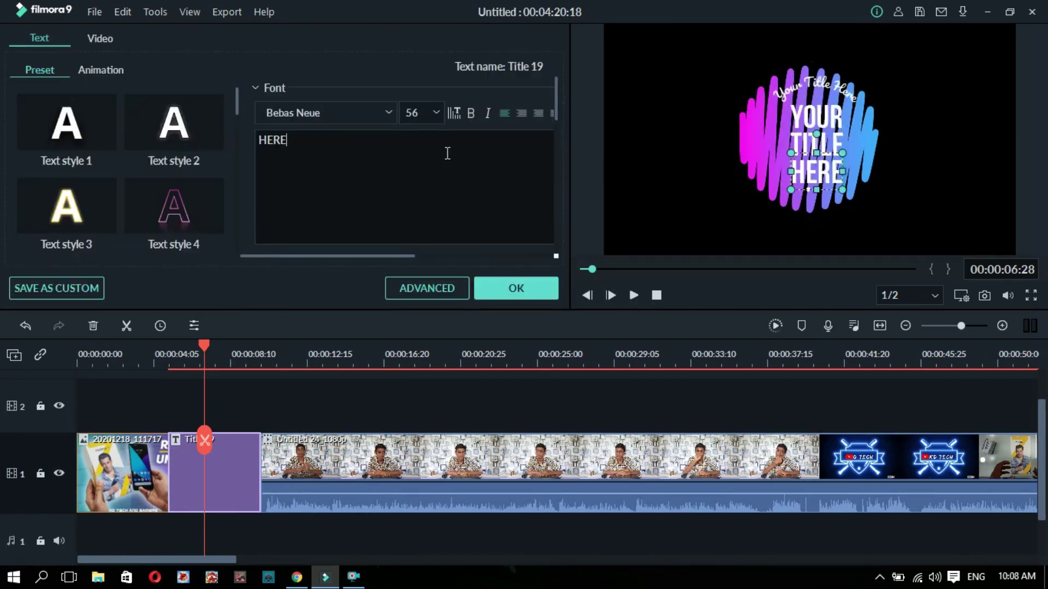
key("BackSpace")
key("BackSpace")
key("BackSpace")
key("BackSpace")
type("GAMERS")
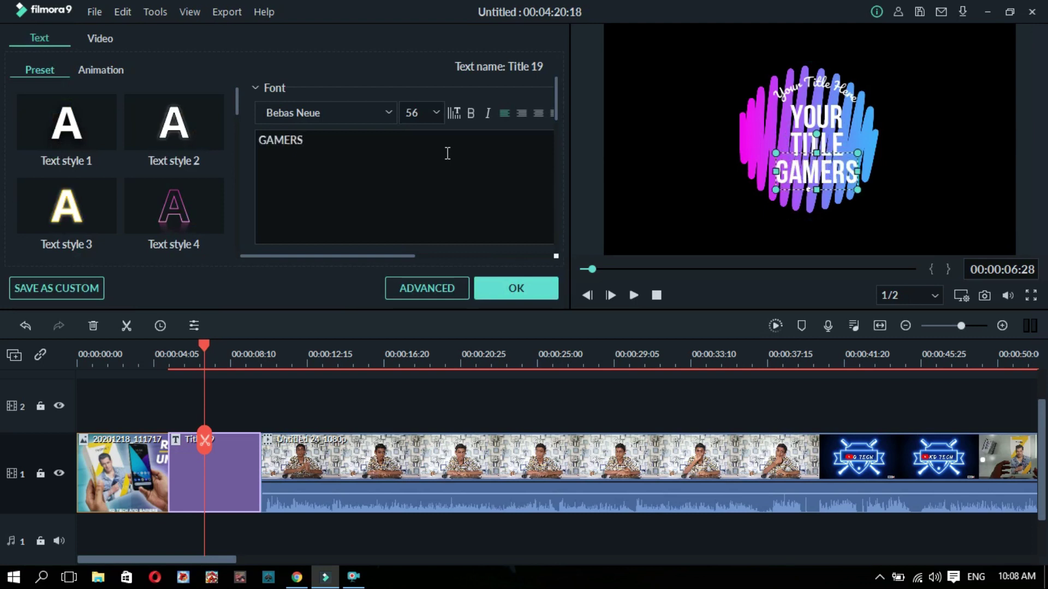
Step: Change the middle line of the large title text to AND
left_click(838, 146)
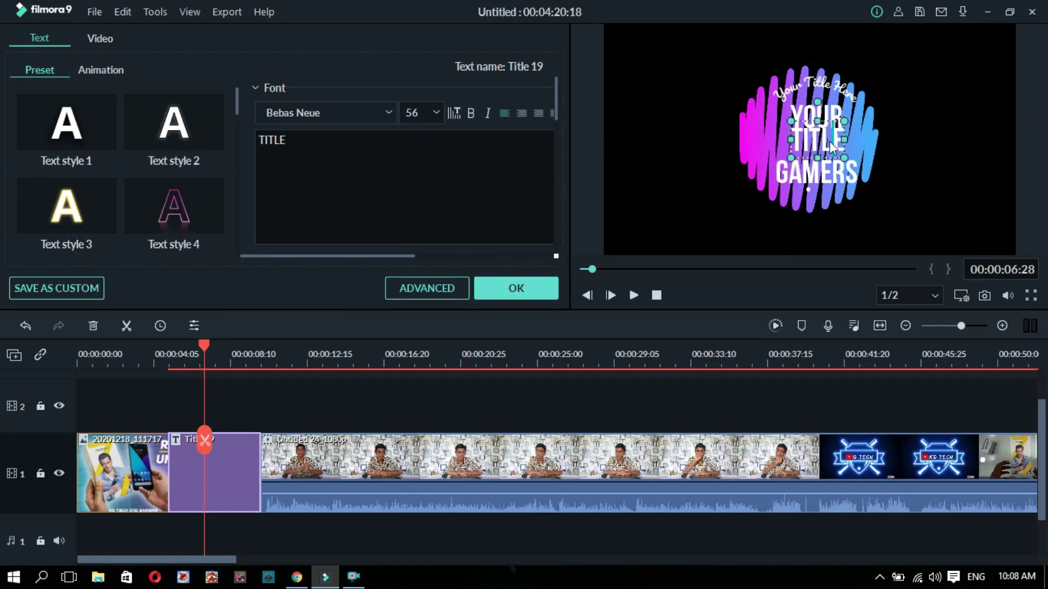
key("BackSpace")
key("BackSpace")
key("BackSpace")
key("BackSpace")
key("BackSpace")
type("AND")
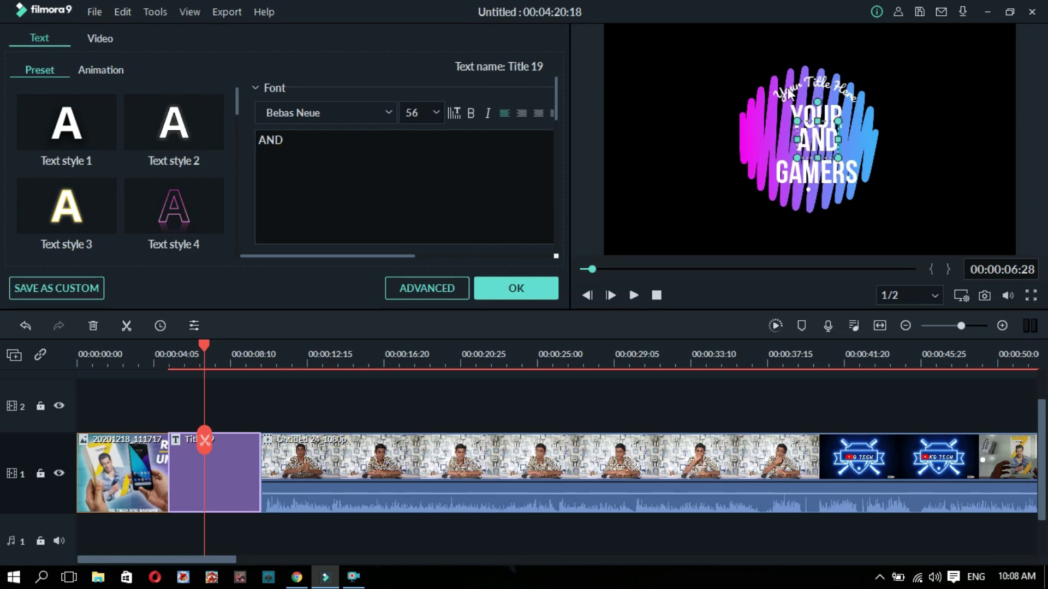
Step: Replace the top line of the large title text, YOUR, with KD TECH
left_click(814, 113)
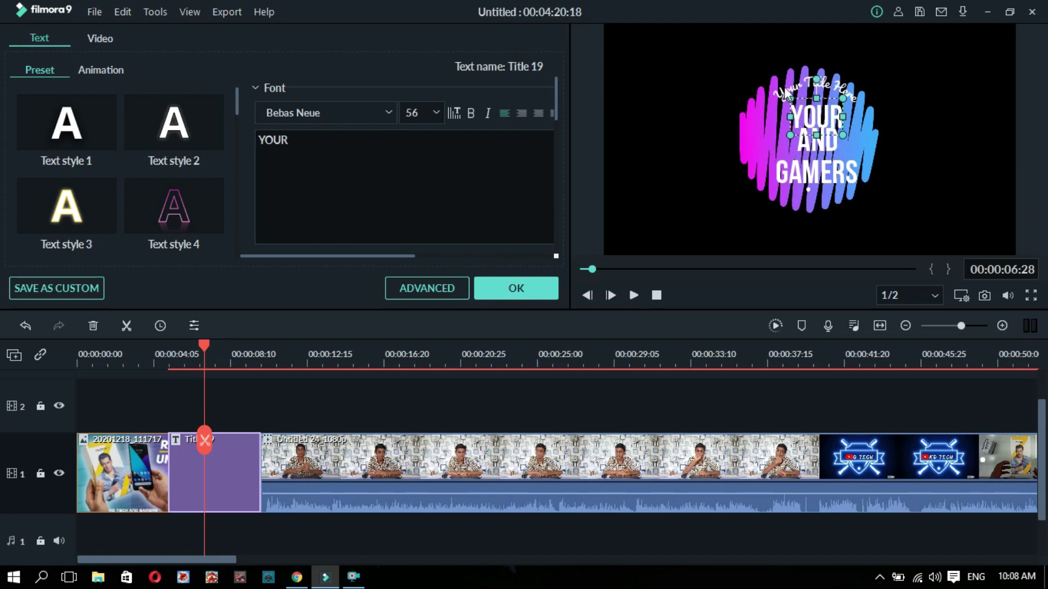
key("BackSpace")
key("BackSpace")
key("BackSpace")
key("BackSpace")
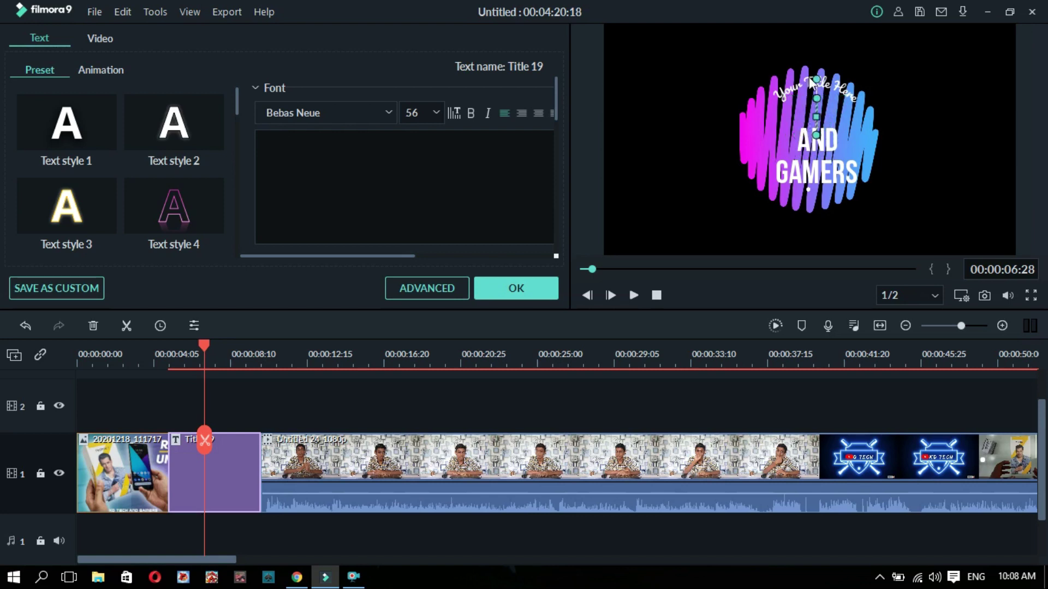
type("KD TECH")
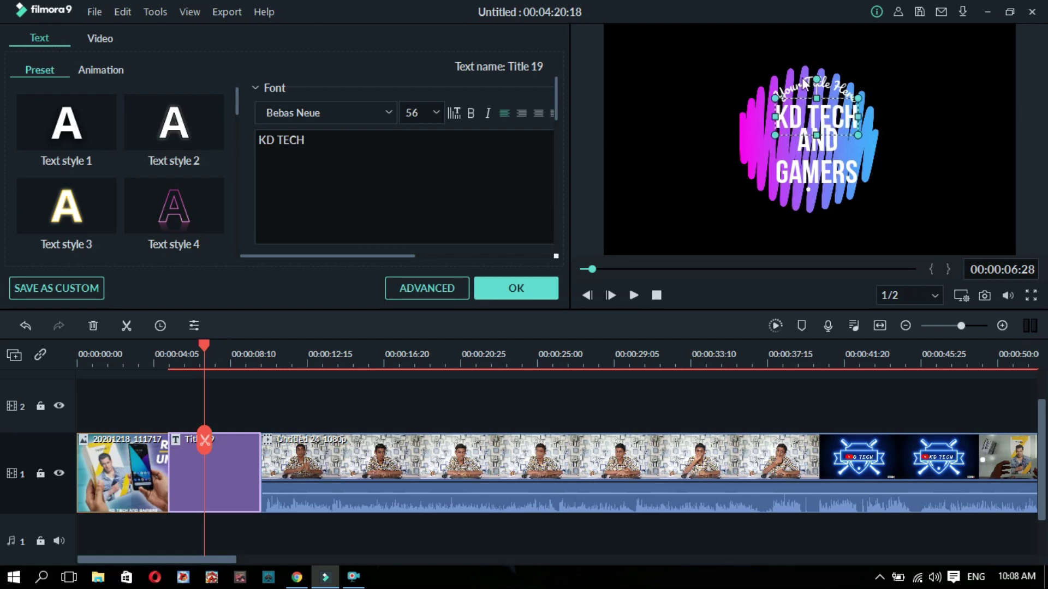
Step: Change the curved text above the large title lines to WELCOM TO and confirm the title edits
left_click(796, 95)
key("BackSpace")
key("BackSpace")
key("BackSpace")
key("BackSpace")
key("BackSpace")
key("BackSpace")
key("BackSpace")
key("BackSpace")
key("BackSpace")
key("BackSpace")
key("BackSpace")
key("BackSpace")
key("BackSpace")
key("BackSpace")
key("BackSpace")
type("WE")
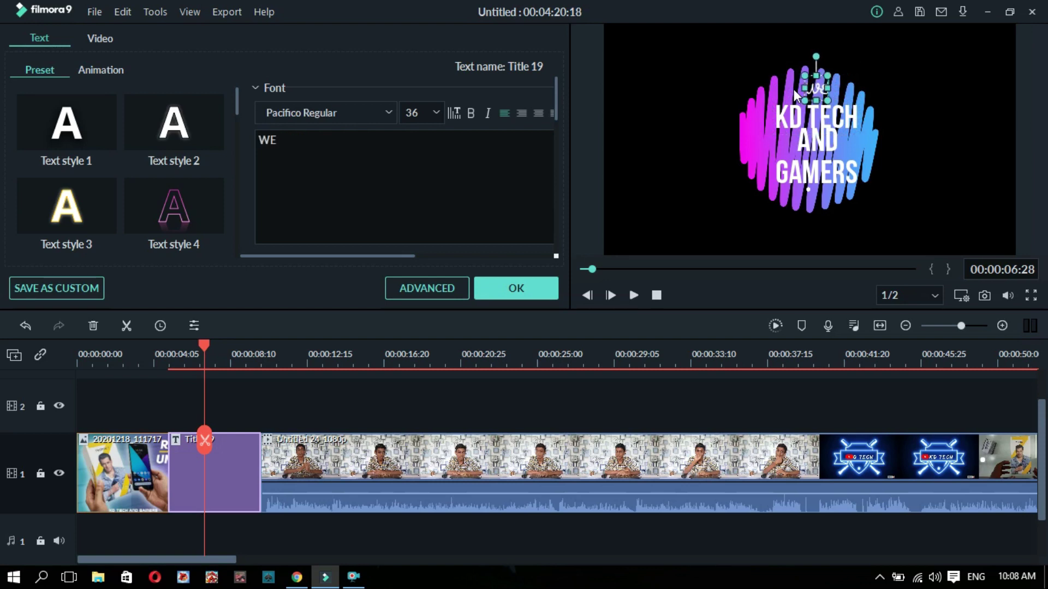
type("LCOM")
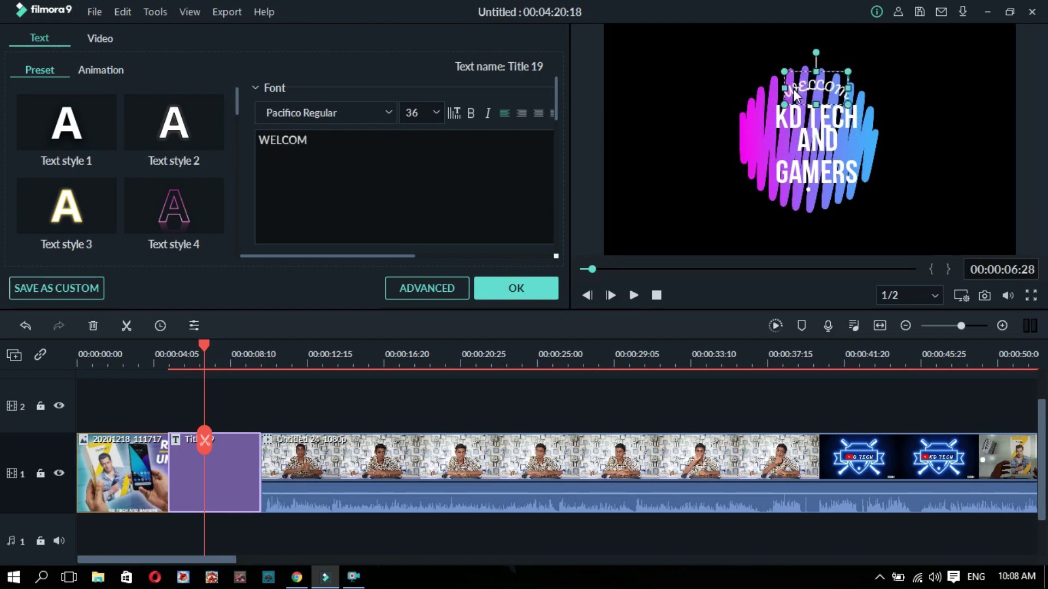
key("BackSpace")
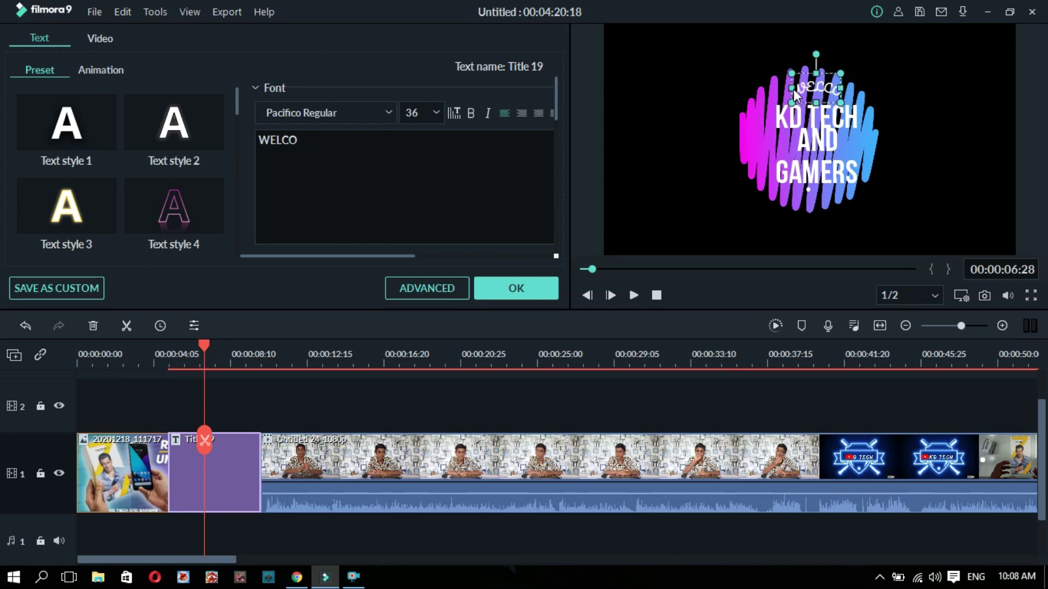
key("BackSpace")
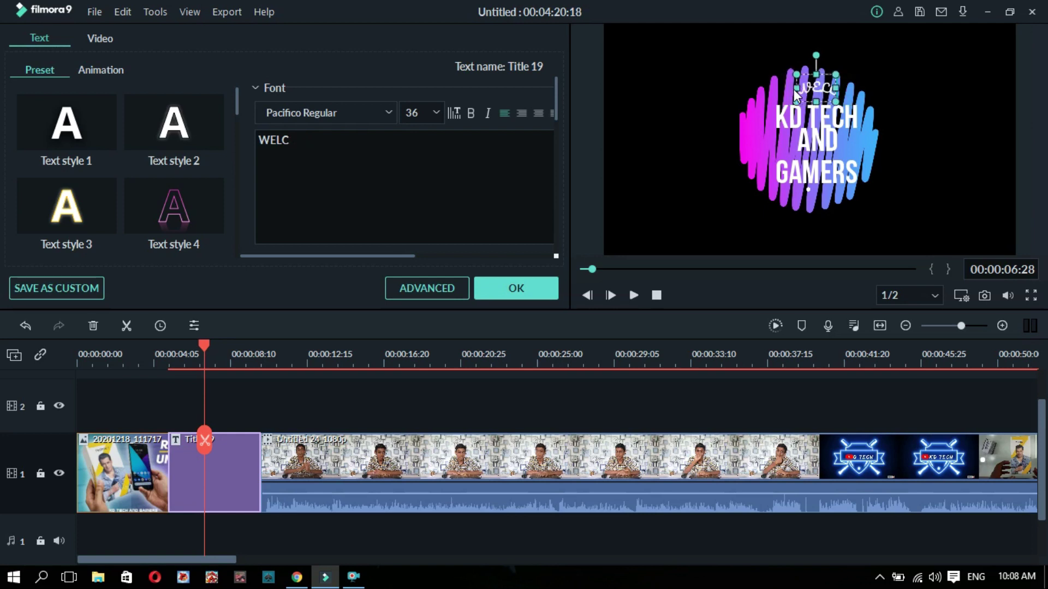
type("OMM")
key("BackSpace")
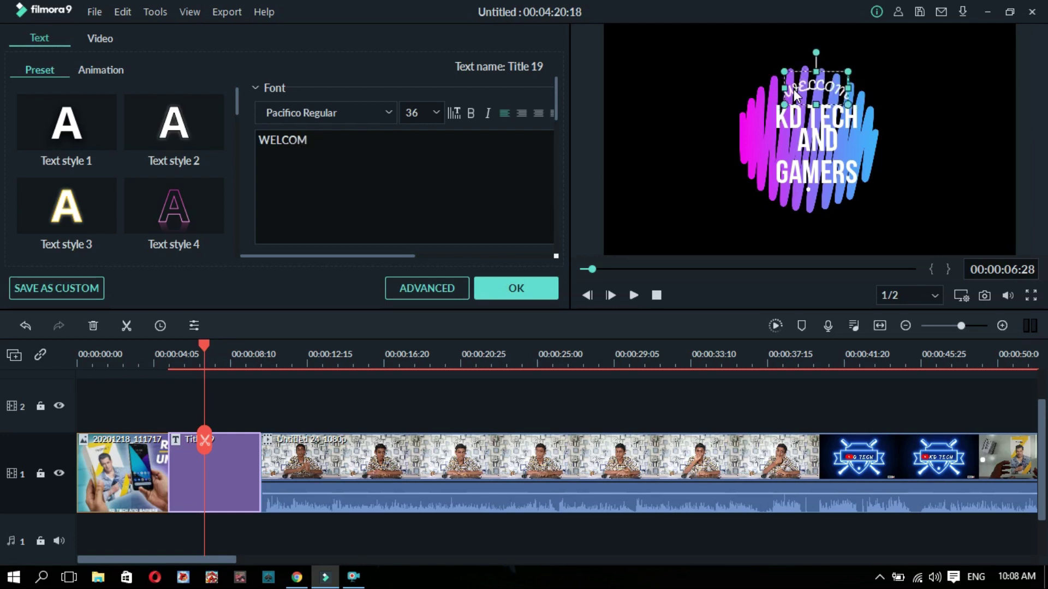
type("TO")
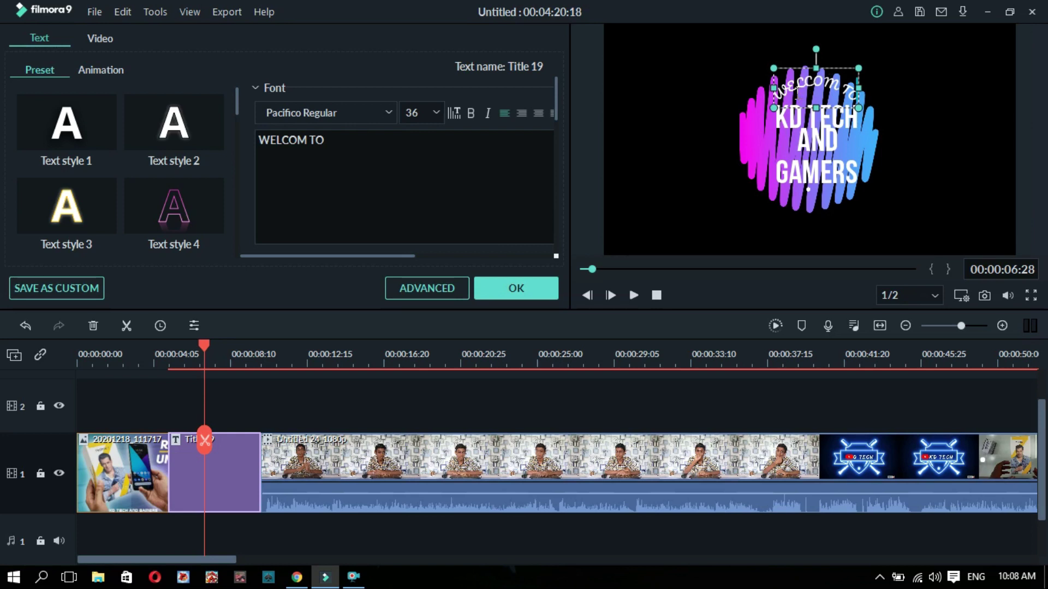
left_click(494, 290)
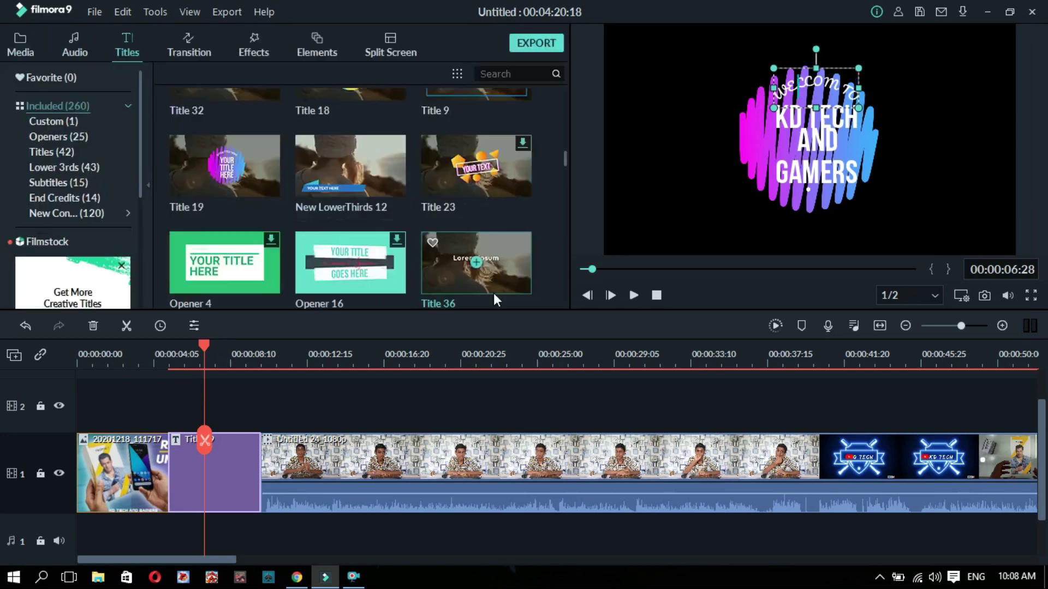
Step: Remove the curved WELCOM TO line from the title graphic in the preview
right_click(802, 79)
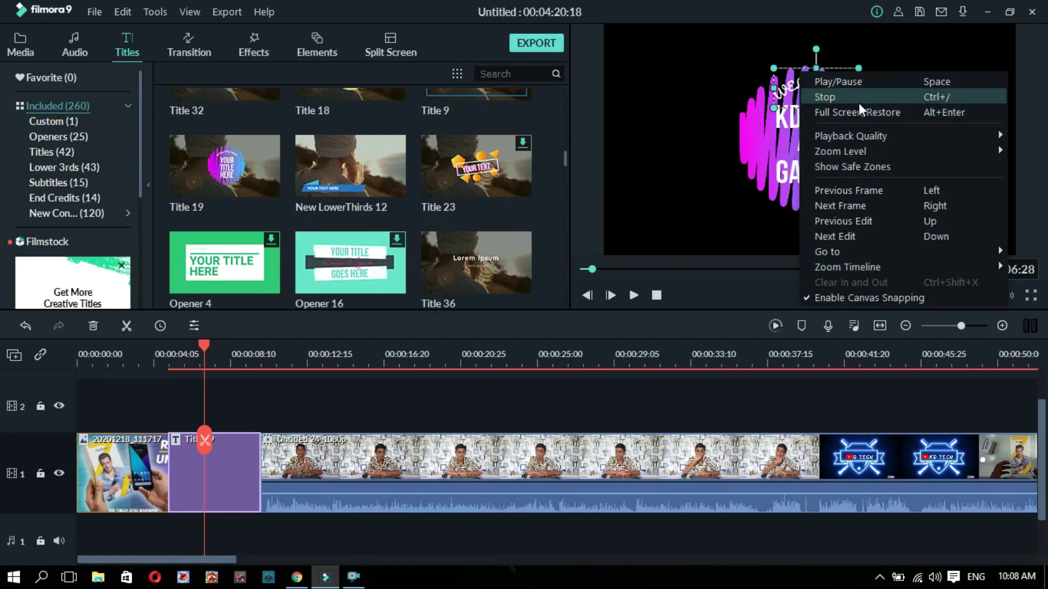
left_click(778, 82)
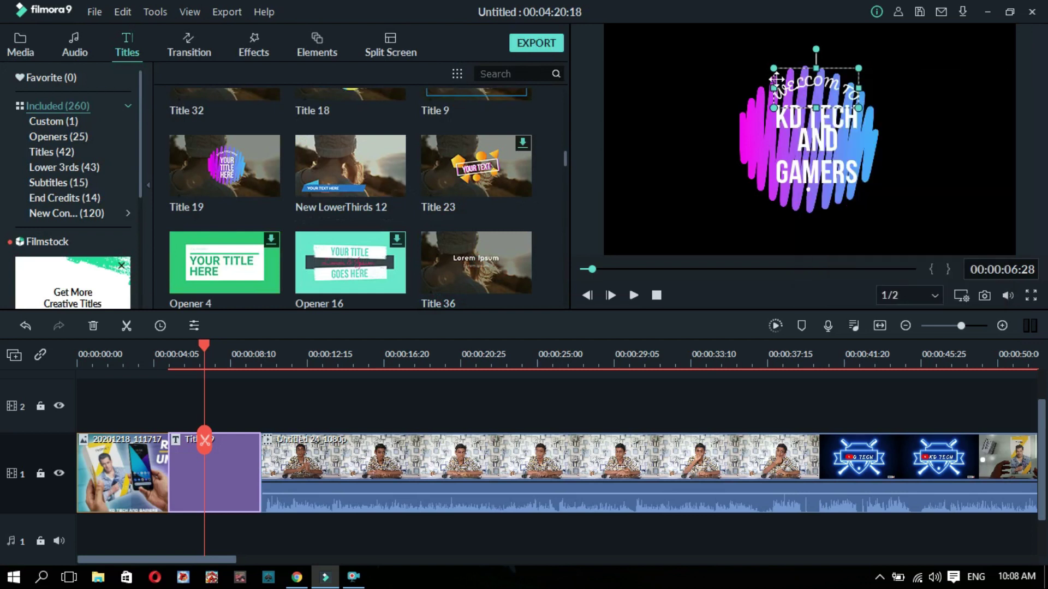
left_click_drag(776, 80, 482, 257)
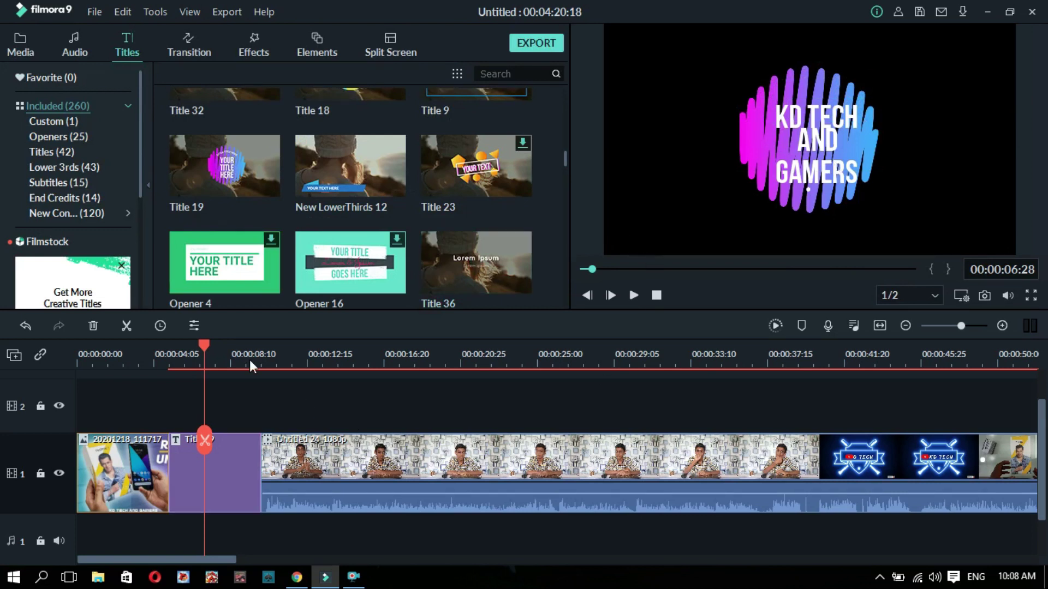
Step: Mute the system sound and play the title animation from 00:00:06:02 to check it
left_click_drag(204, 343, 188, 348)
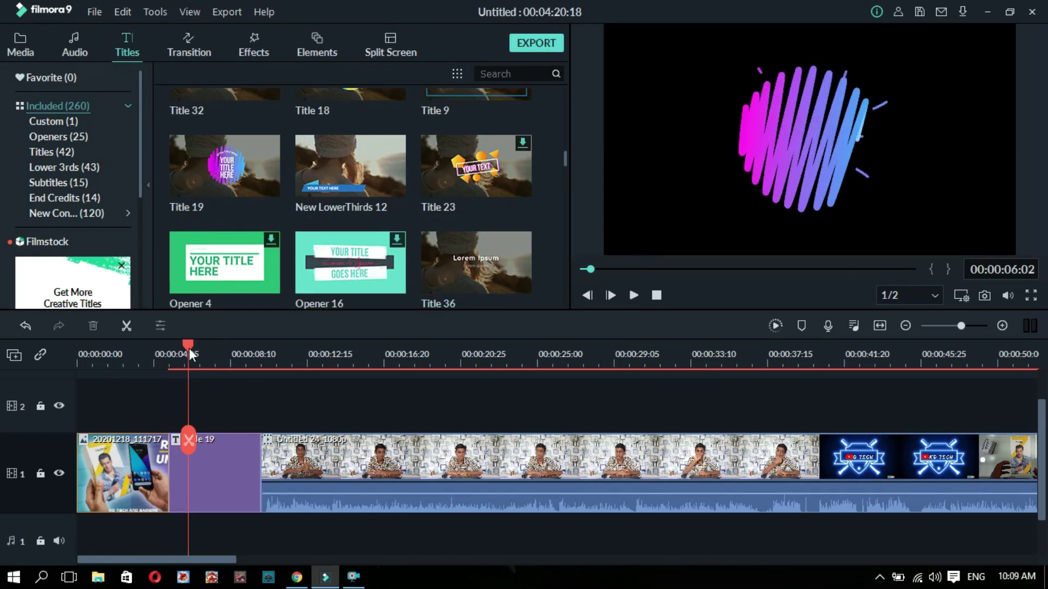
key("XF86AudioMute")
key("space")
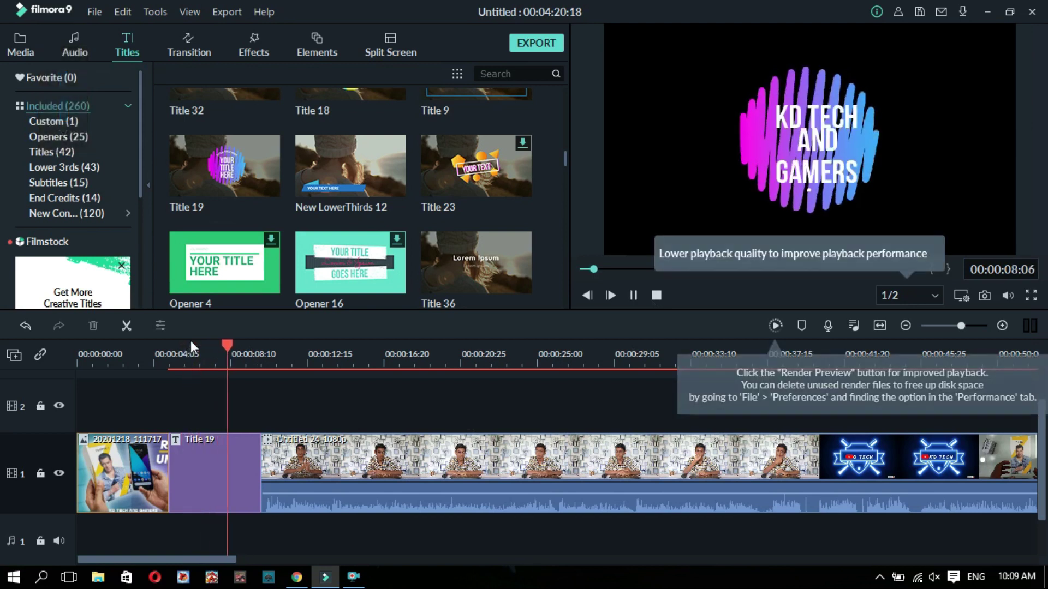
key("space")
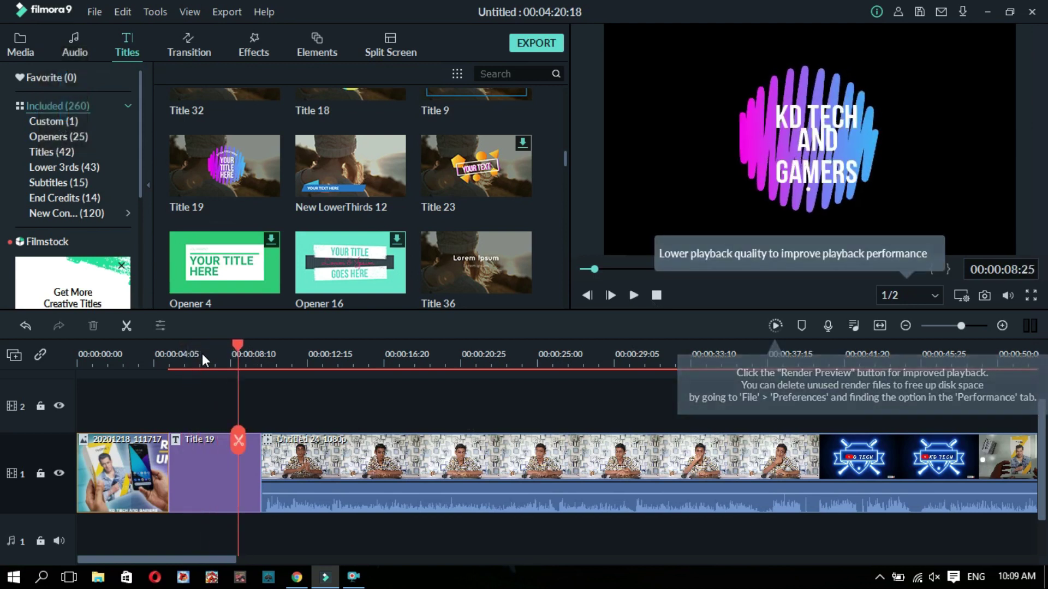
Step: Examine the 3D and Basic transitions, including Box Turn 1, and preview the diagonal two-pane split screen layout
left_click(188, 44)
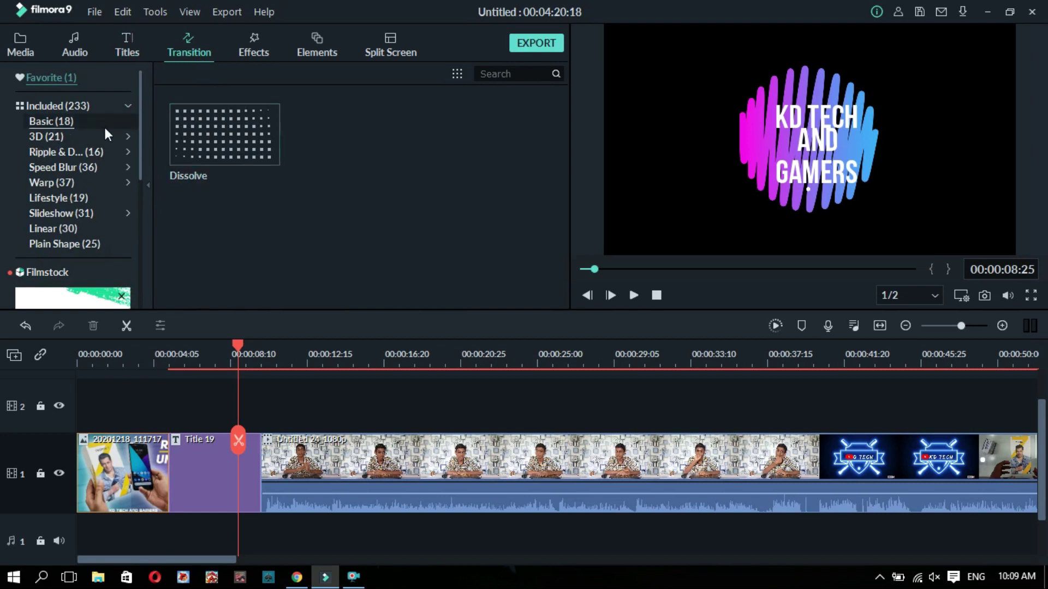
left_click(93, 136)
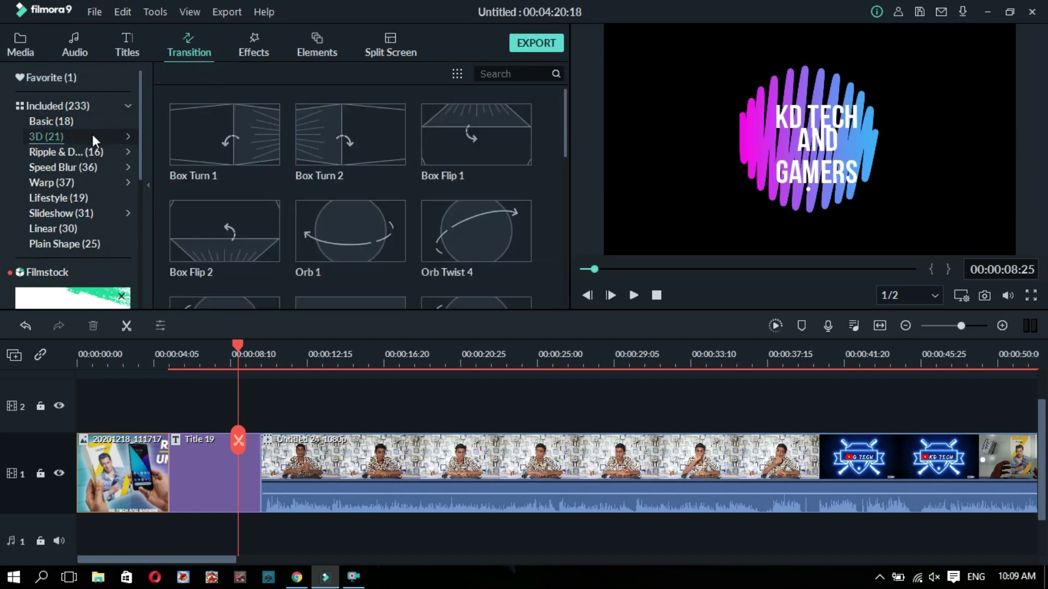
scroll(251, 139, "down", 5)
scroll(251, 138, "up", 5)
scroll(251, 138, "down", 5)
scroll(249, 134, "up", 3)
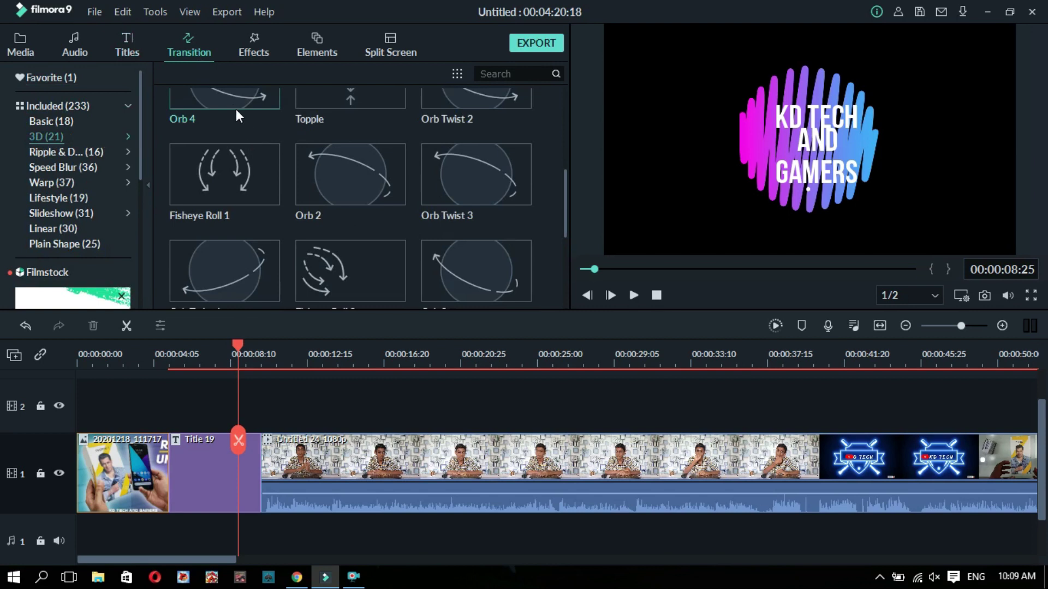
scroll(226, 105, "up", 3)
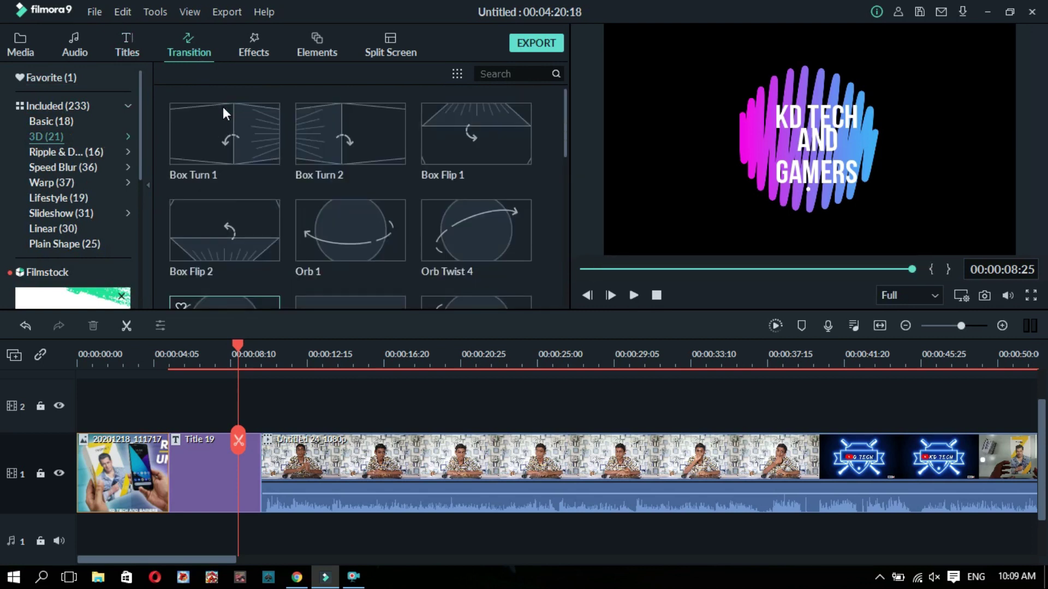
left_click(223, 107)
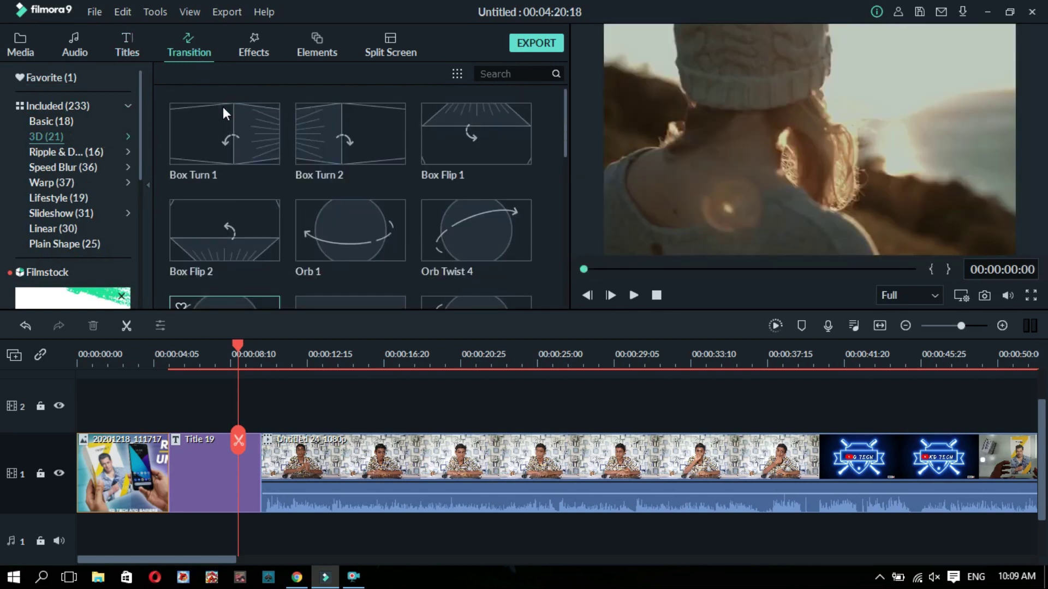
left_click(64, 116)
scroll(287, 129, "down", 3)
scroll(287, 129, "up", 3)
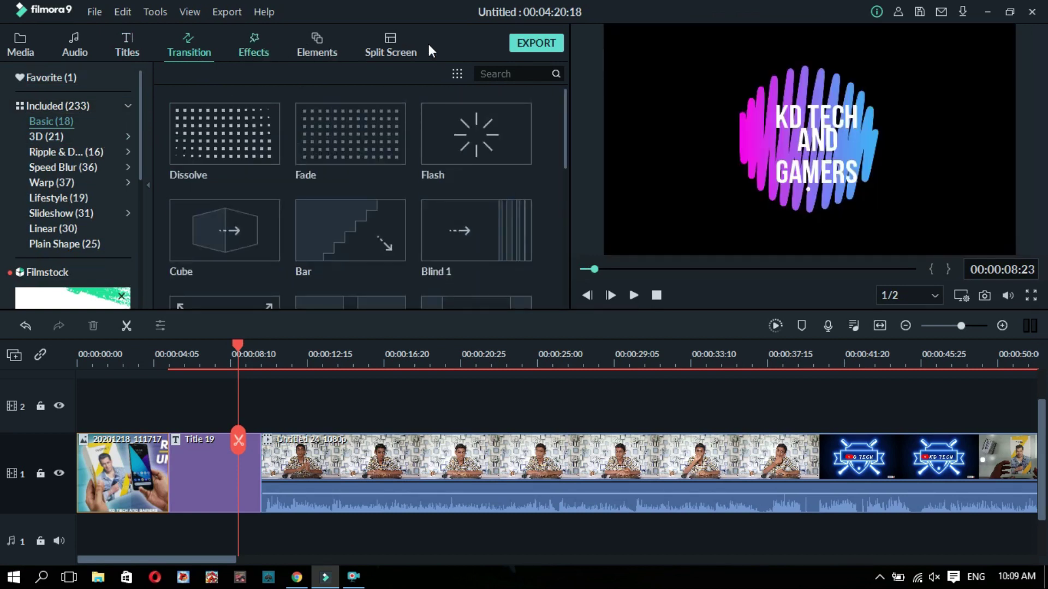
left_click(399, 41)
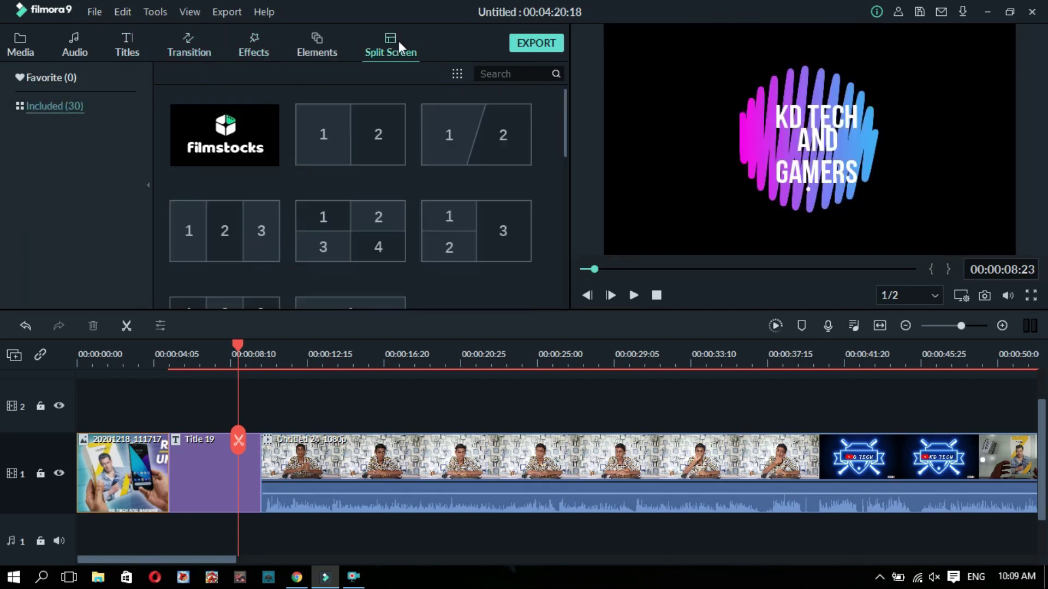
left_click(470, 147)
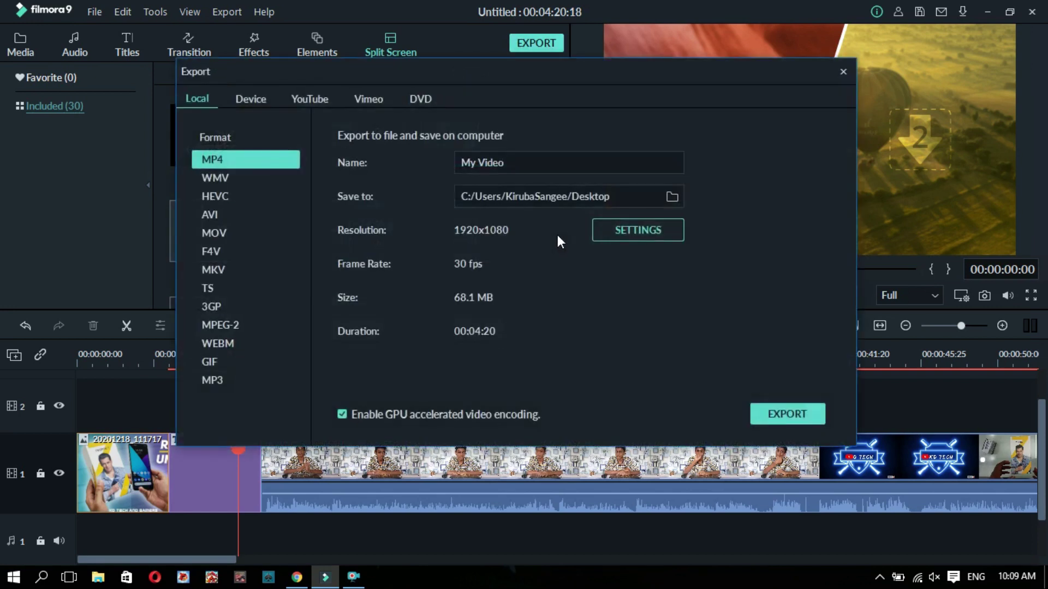
Step: Accept the MP4 settings of 1920x1080, 30 fps and Good quality and start exporting My Video to the desktop
left_click(606, 159)
left_click(615, 229)
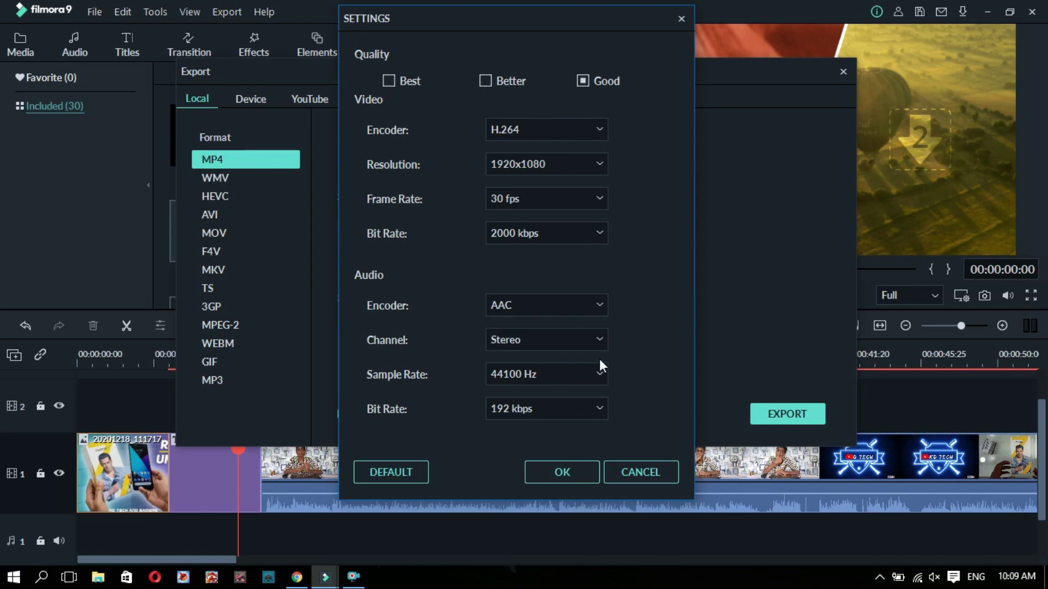
left_click(559, 461)
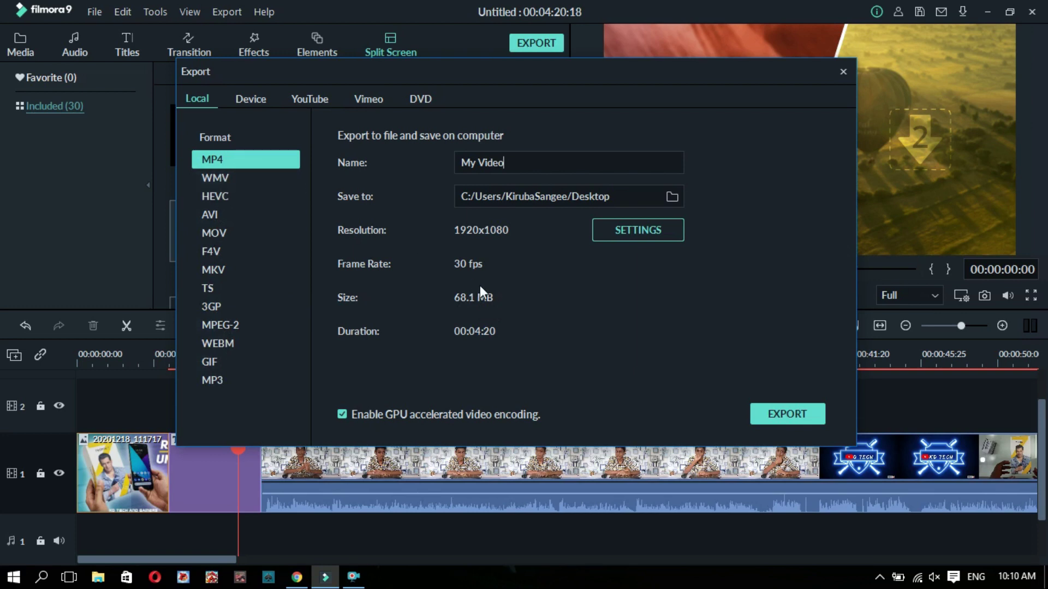
left_click(815, 414)
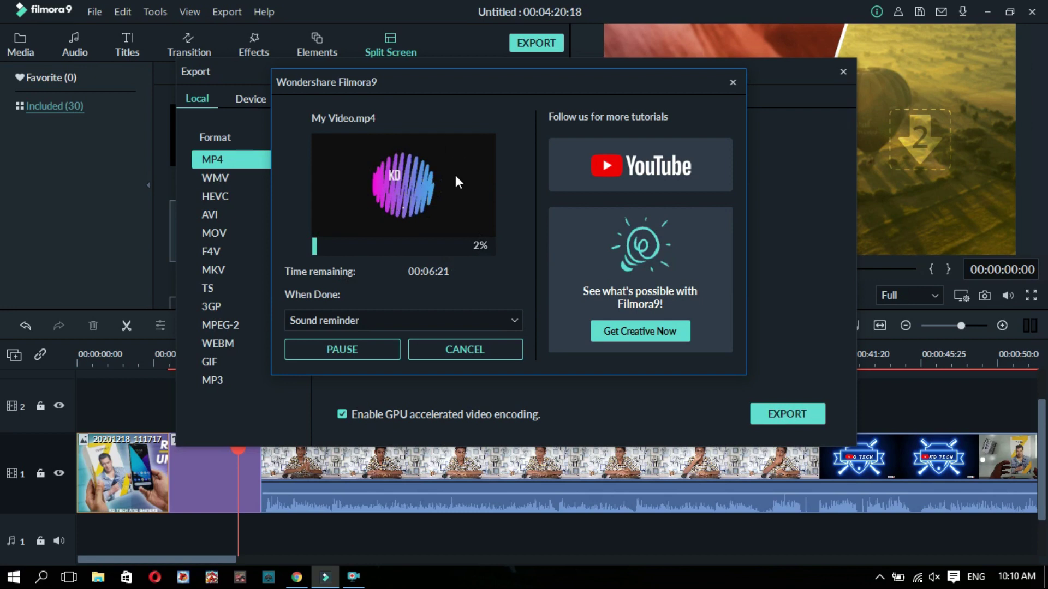
Step: Abort the running export of My Video and leave the export dialog
left_click(496, 346)
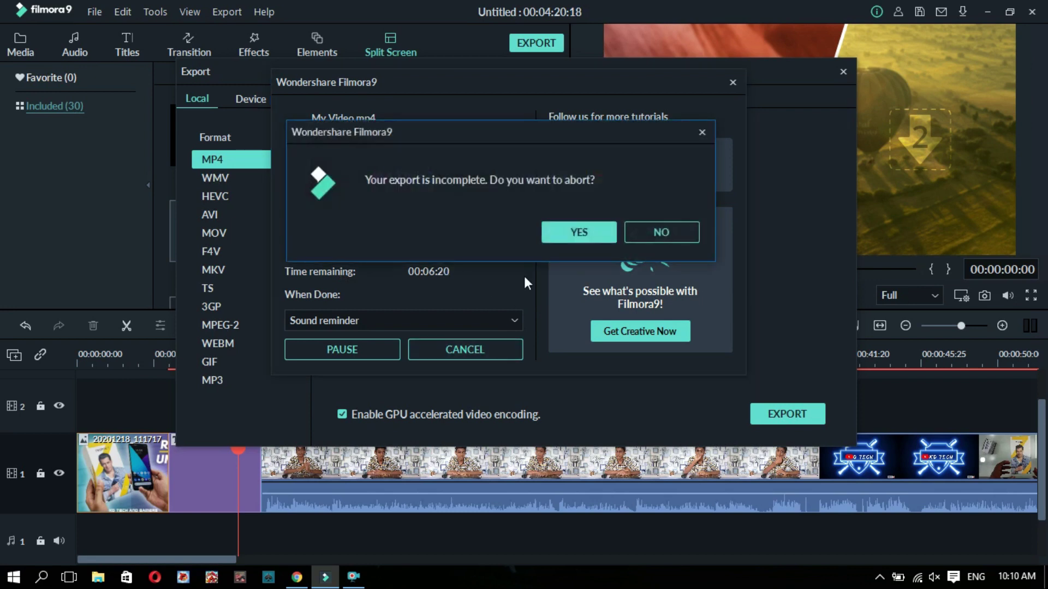
left_click(658, 234)
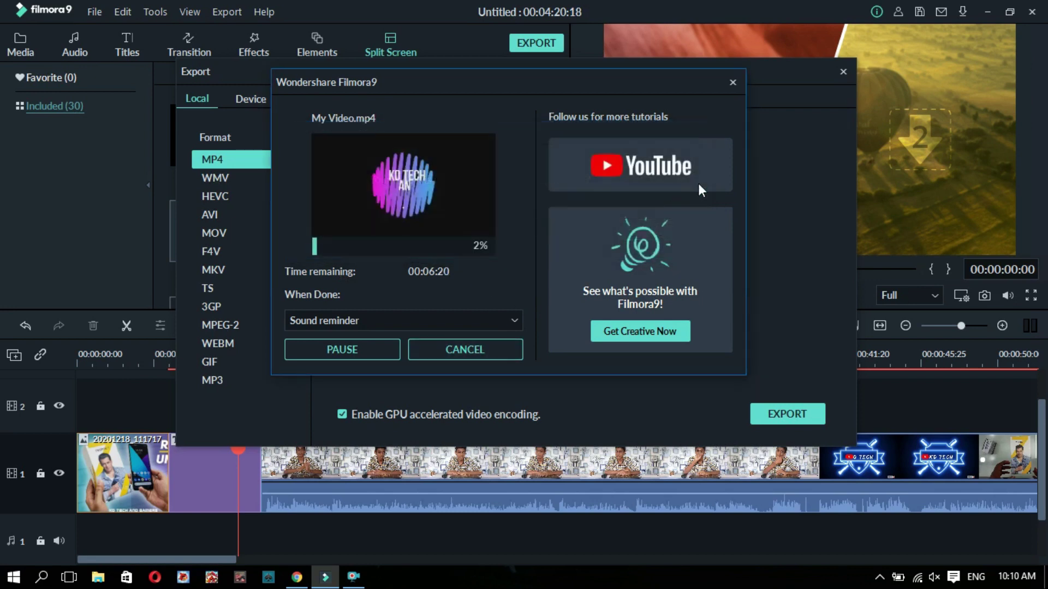
left_click(732, 83)
left_click(563, 232)
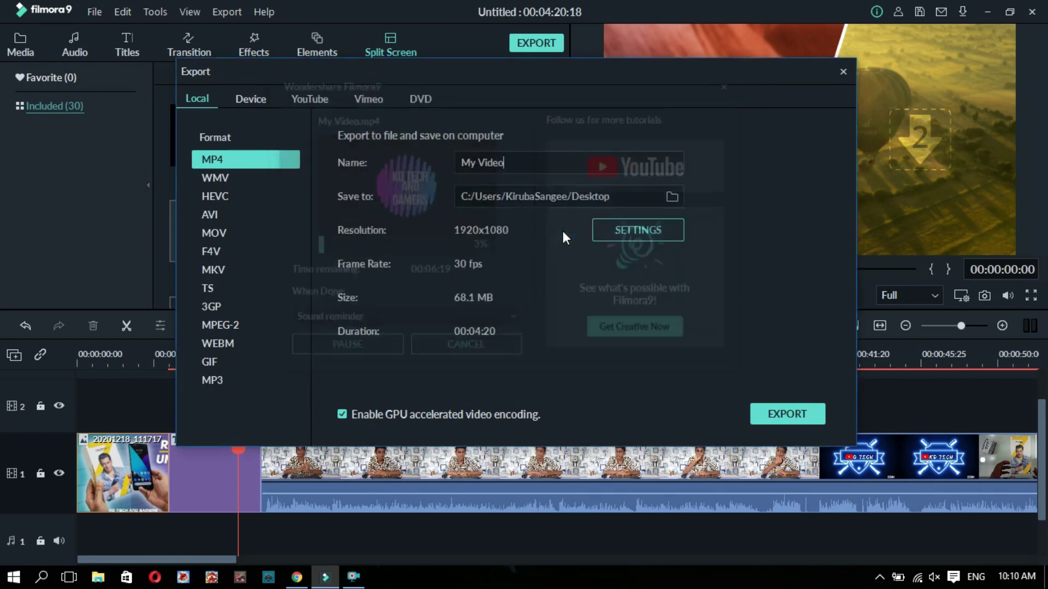
left_click(843, 76)
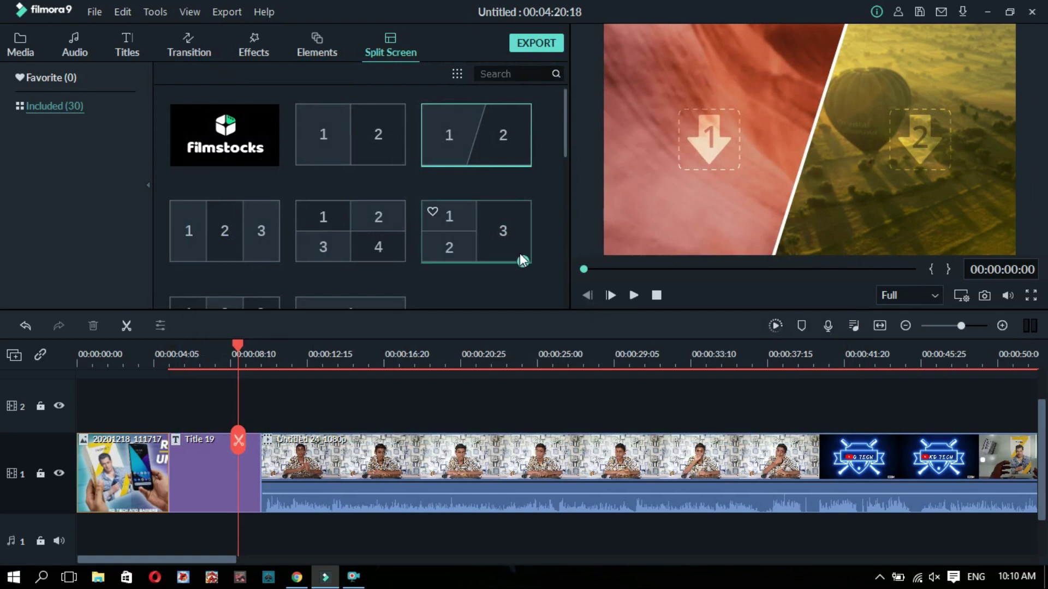
Step: Close the video editor without saving the changes to the untitled project
left_click(1033, 13)
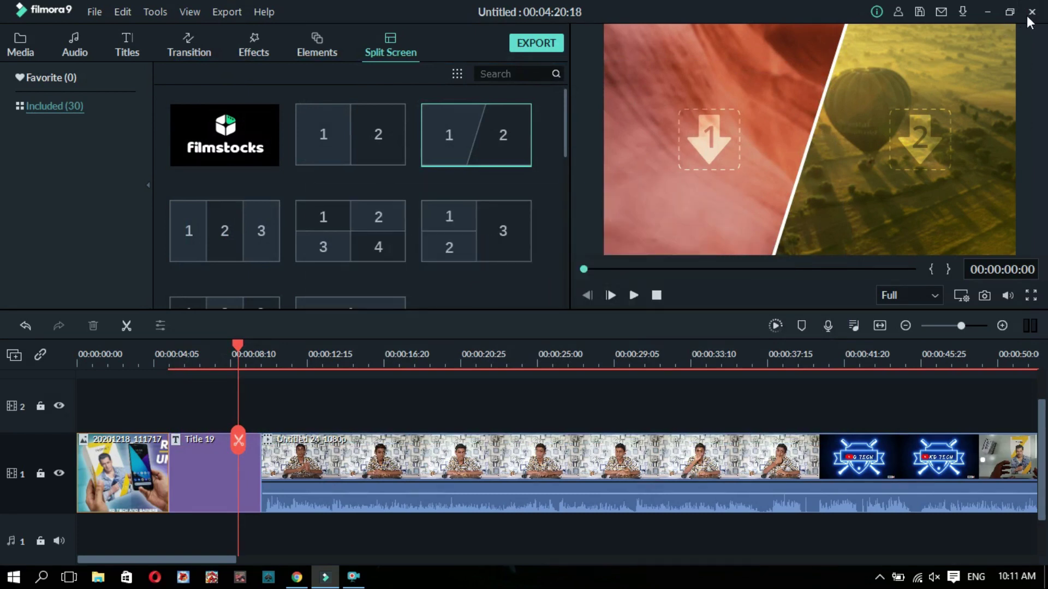
left_click(1030, 22)
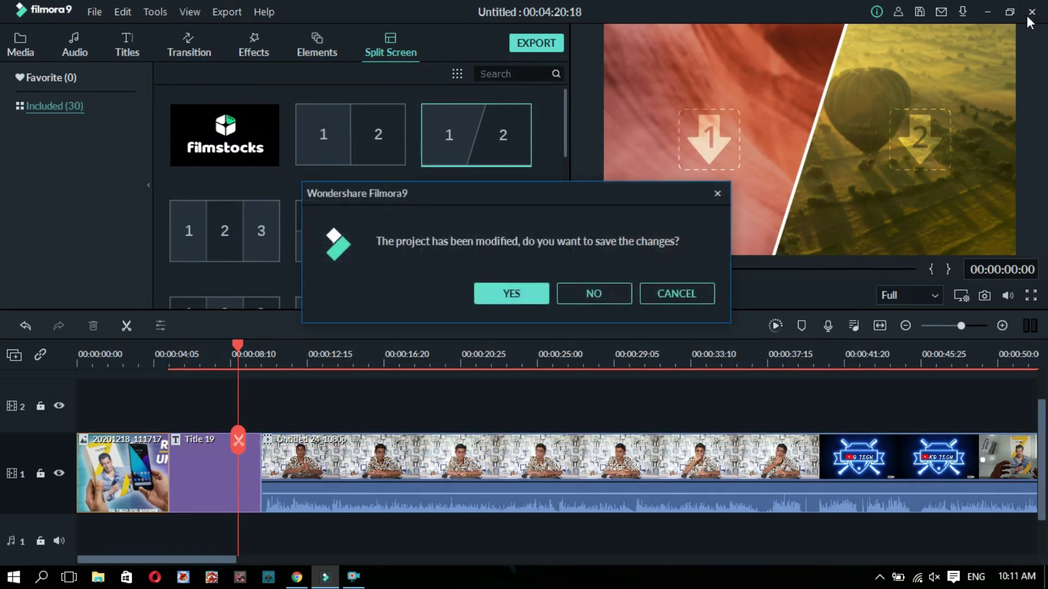
left_click(616, 296)
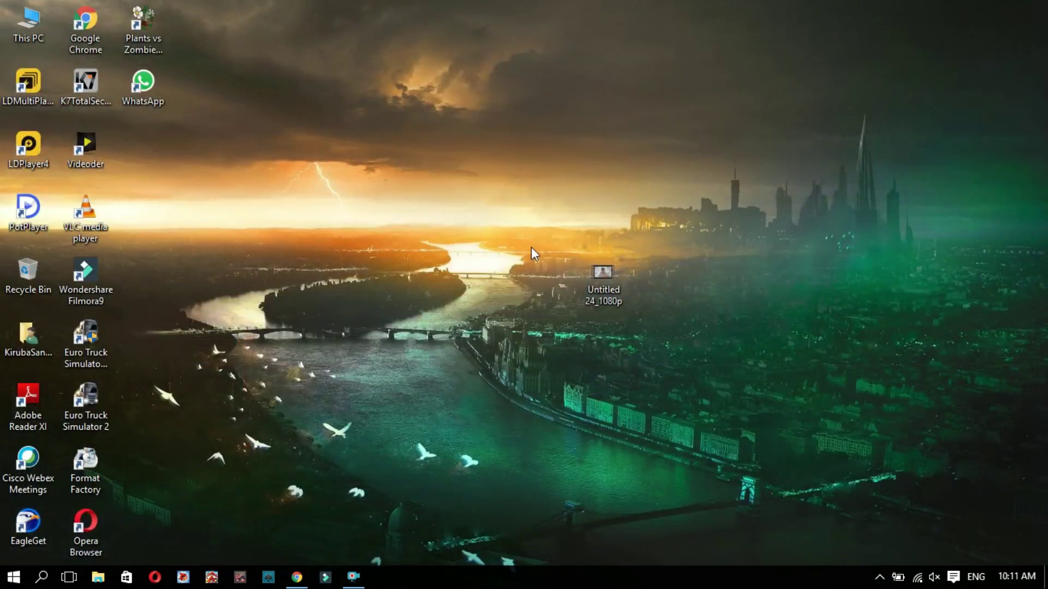
left_click(353, 576)
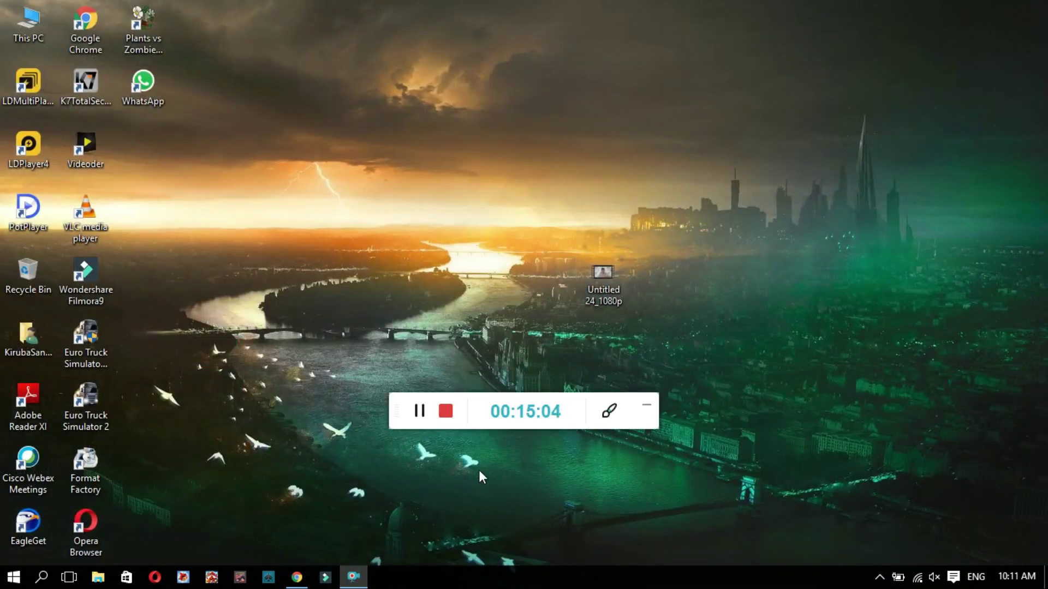
Step: Draw a thin red rectangle around the Untitled 24_1080p video file on the desktop and minimise the recorder's annotation toolbar
left_click(609, 413)
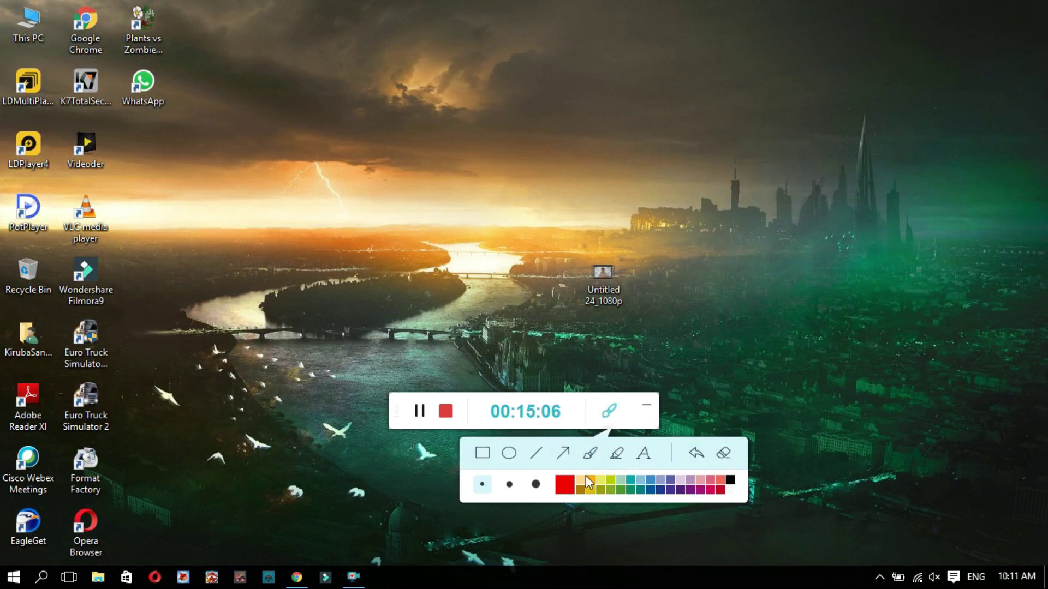
left_click(567, 485)
left_click(600, 114)
mouse_move(565, 258)
left_mouse_down()
mouse_move(623, 261)
mouse_move(643, 331)
left_mouse_up()
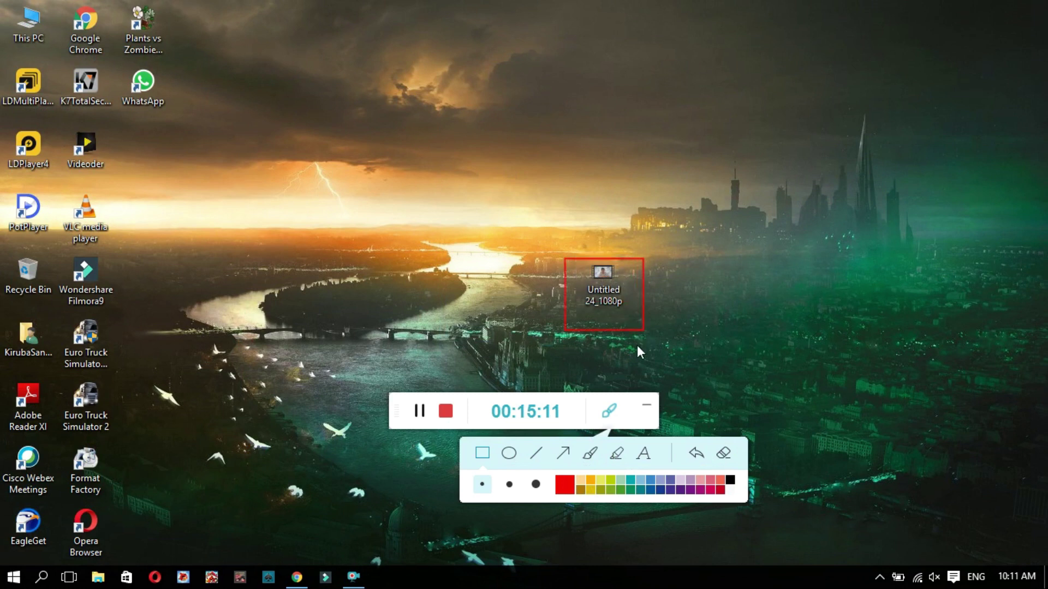
left_click(646, 408)
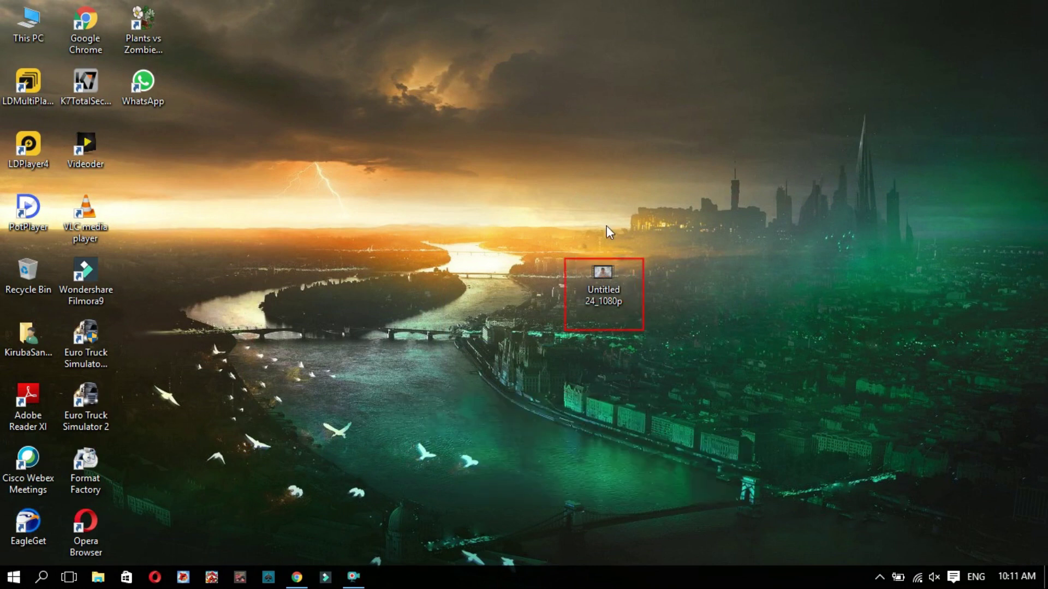
Step: Clear the selection on the desktop and switch to Google Chrome with the Wondershare Filmora9 download page
left_click_drag(598, 291, 598, 307)
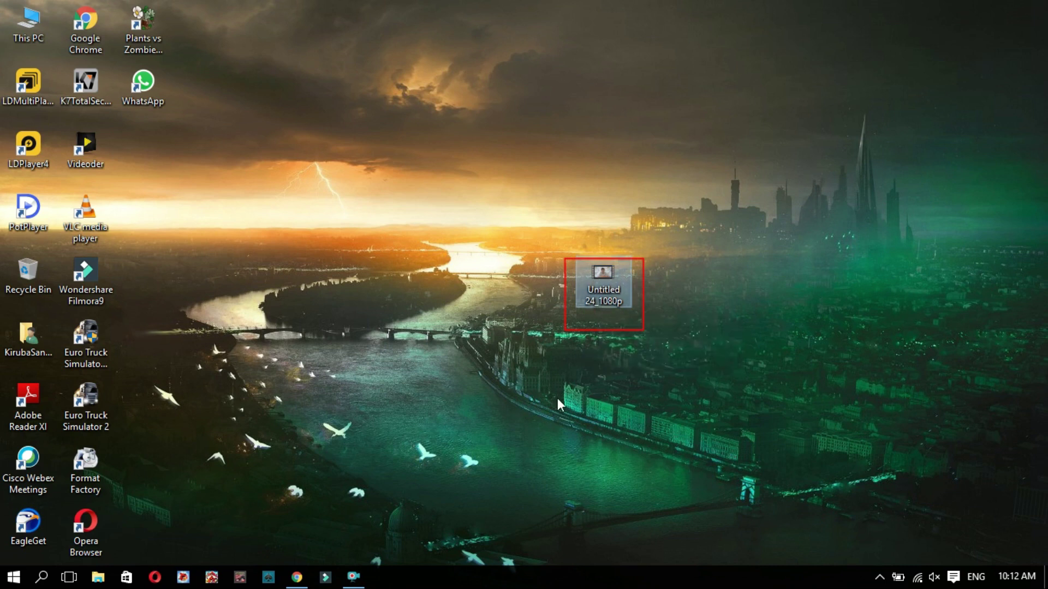
left_click(518, 437)
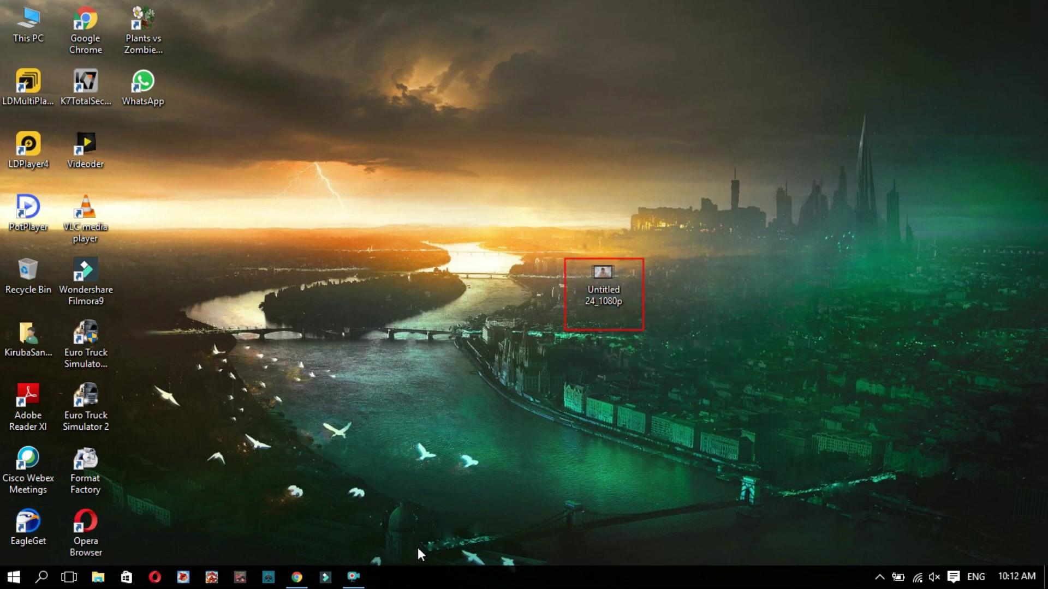
left_click(298, 577)
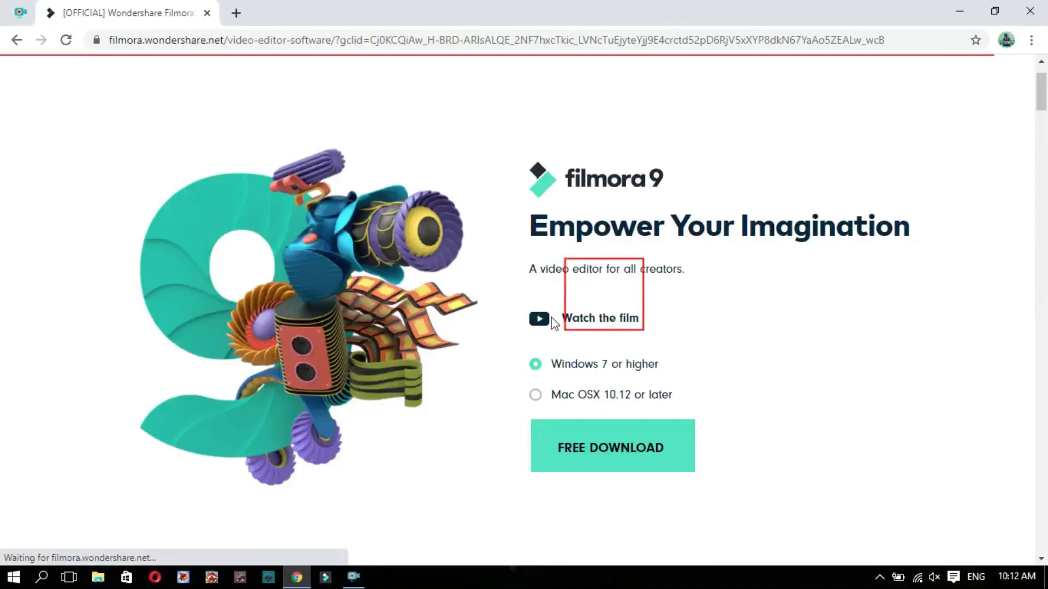